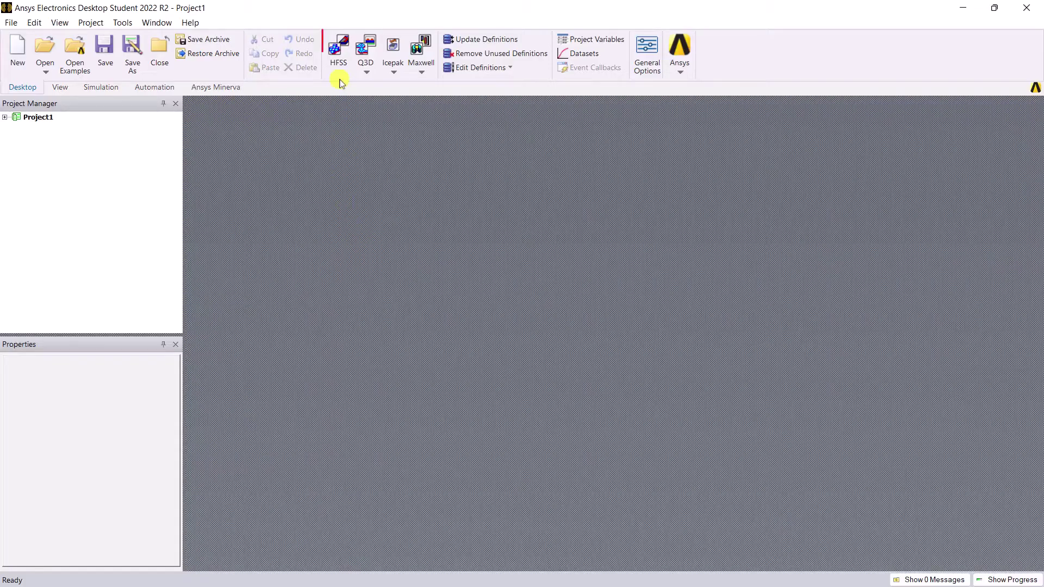
Insert an HFSS design and switch HFSSDesign1's solution type from Terminal to Modal.
left_click(338, 61)
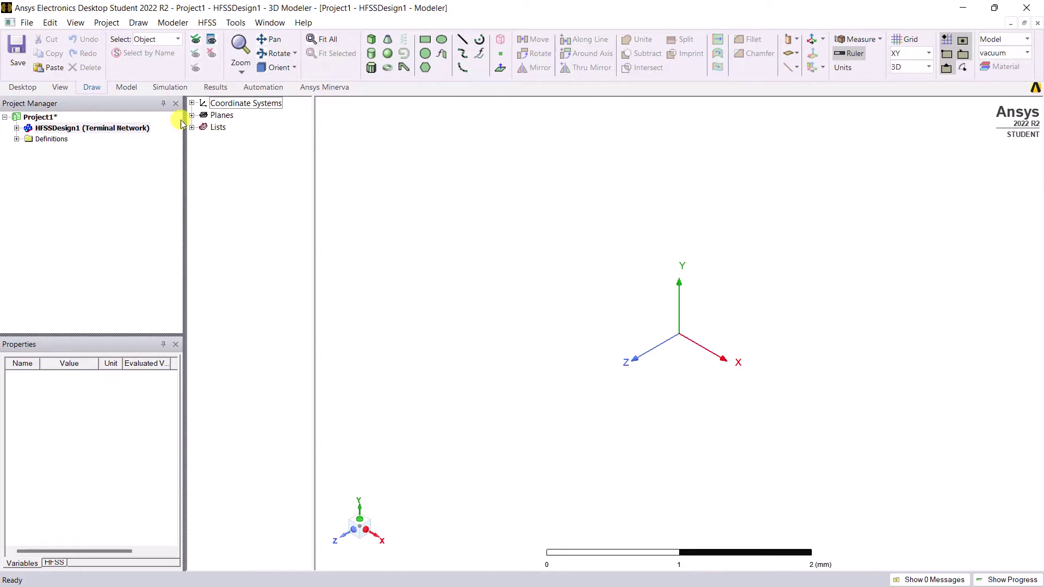
left_click(149, 130)
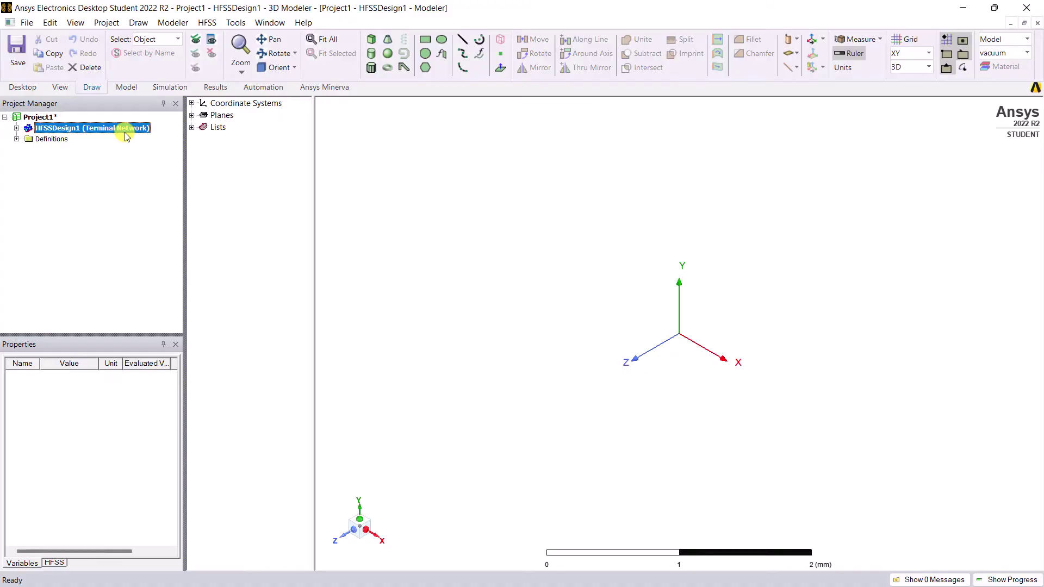
right_click(147, 130)
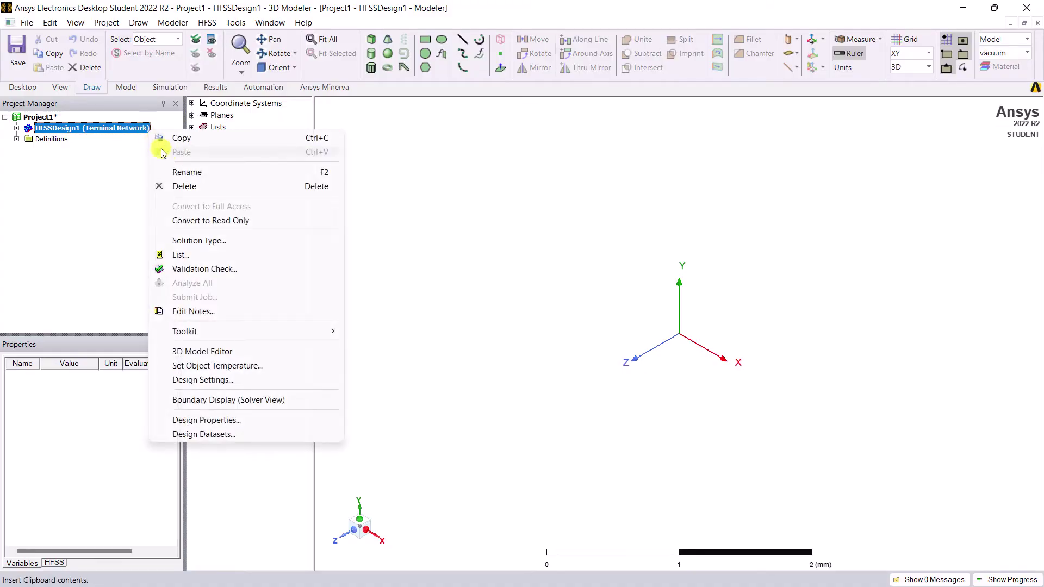
left_click(249, 241)
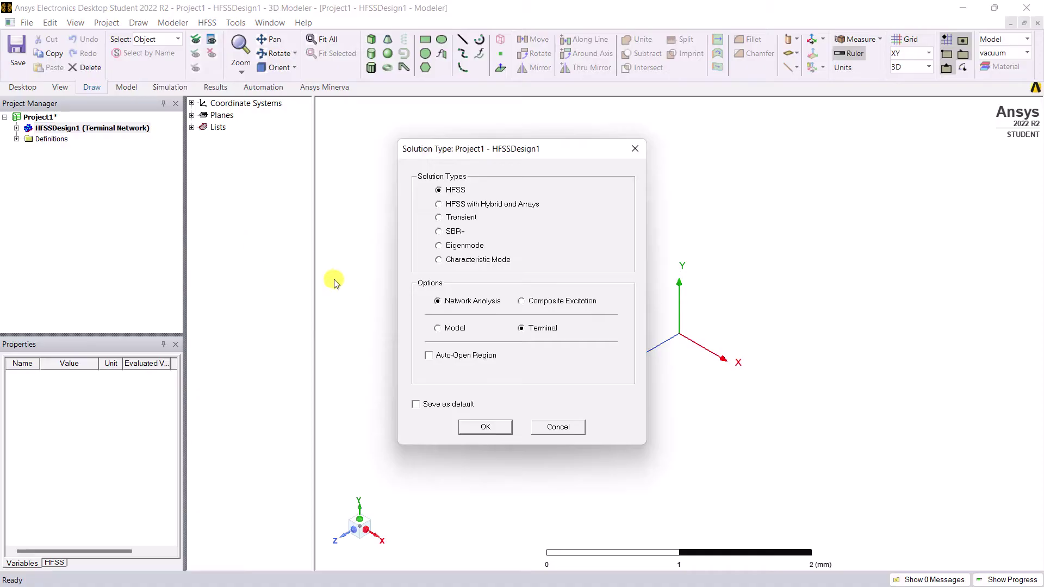
left_click(446, 329)
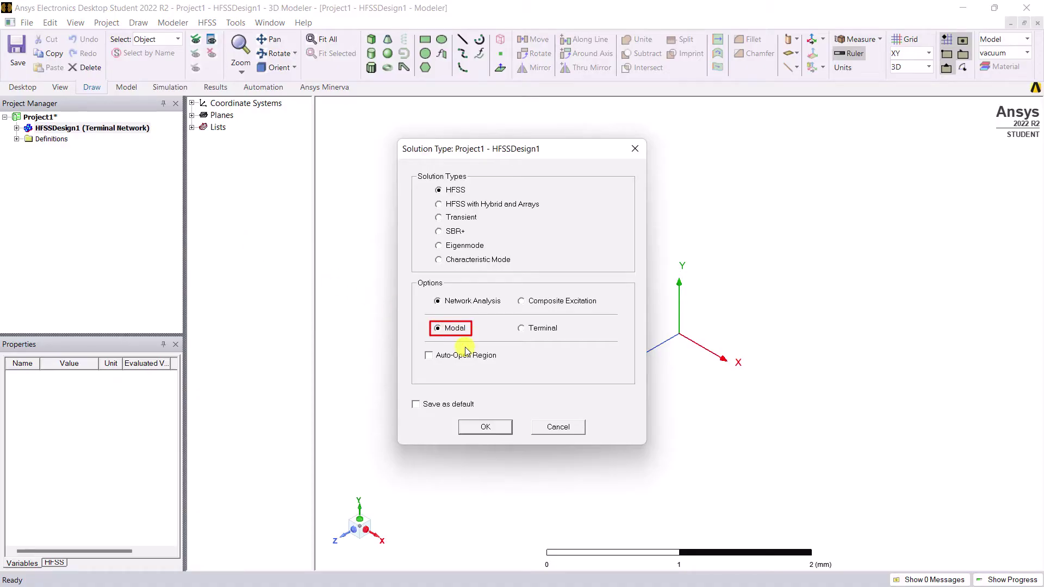
left_click(484, 427)
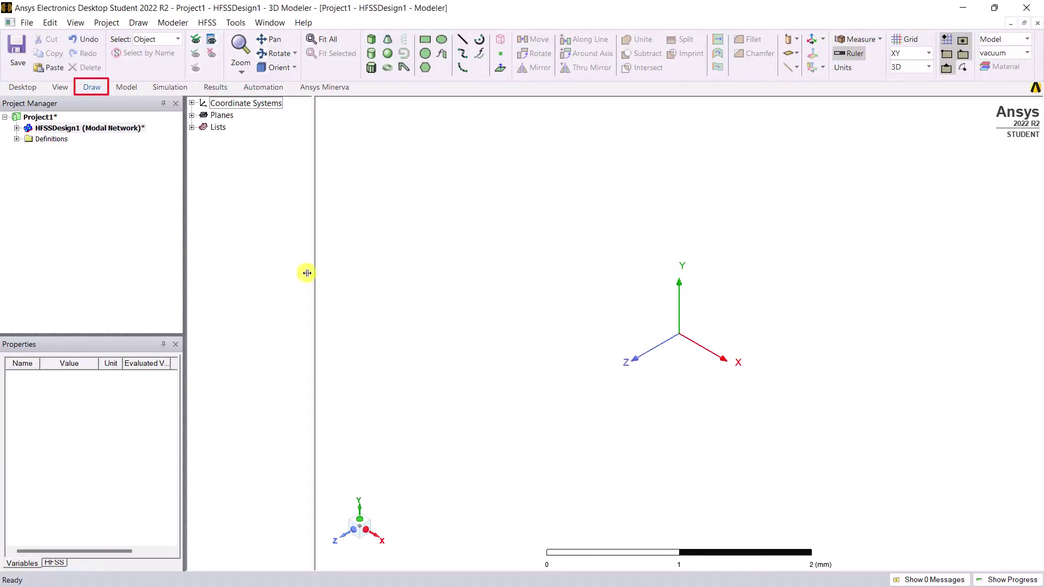
Confirm millimetres as HFSSDesign1's model units.
left_click(141, 132)
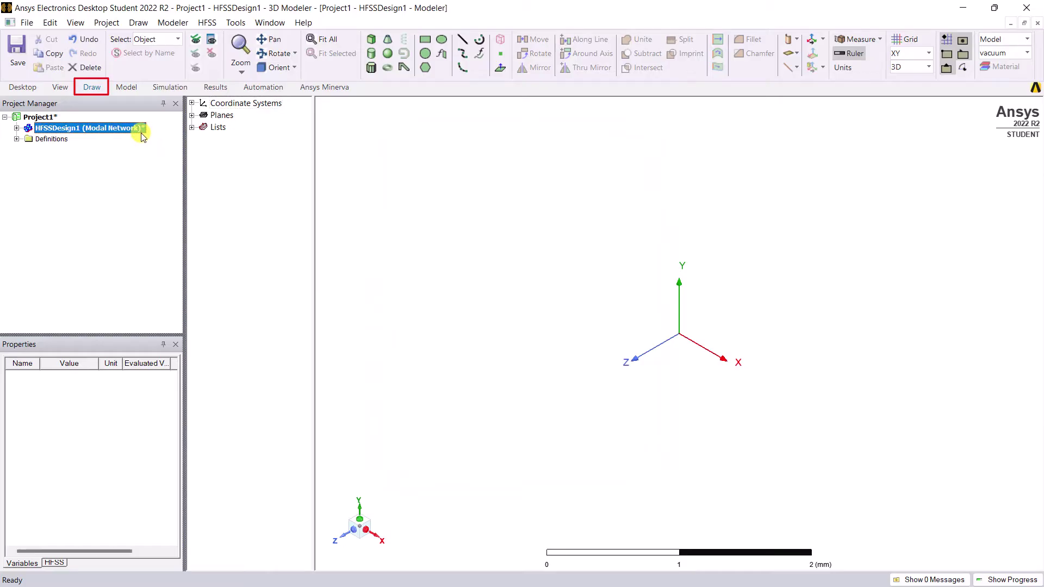
left_click(844, 68)
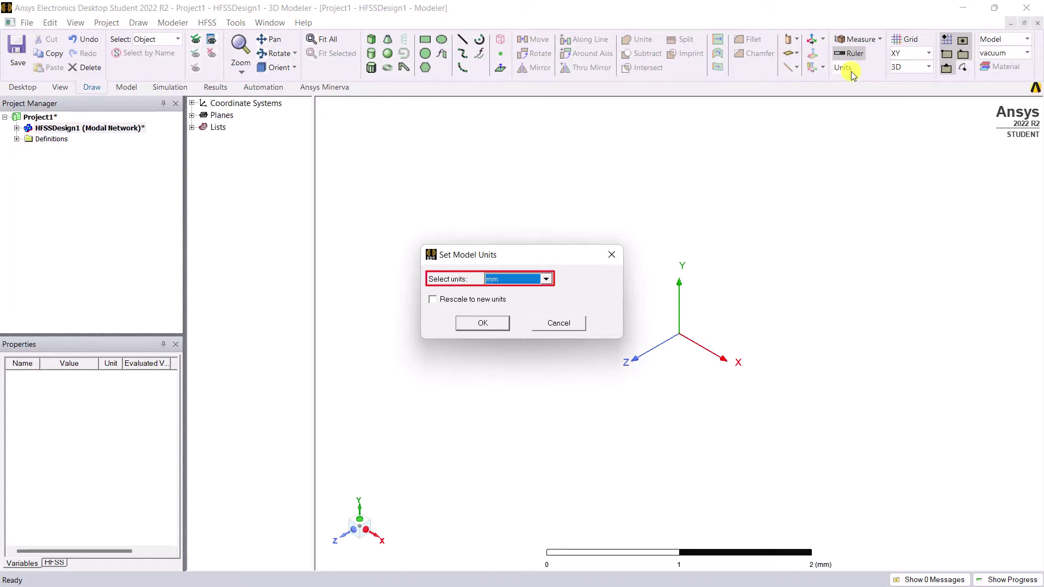
left_click(502, 325)
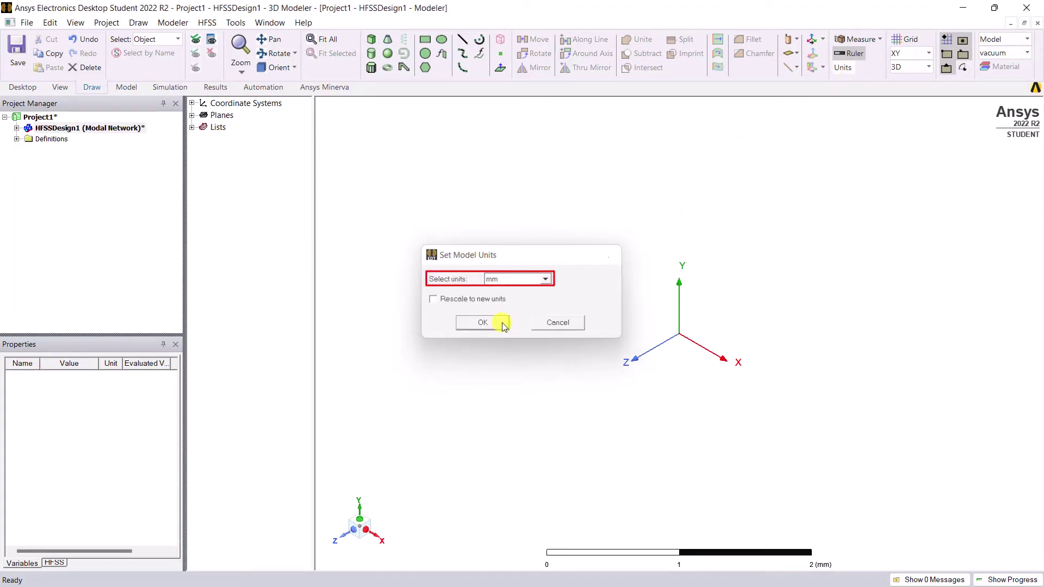
Draw a box from base corners (-1,1,0) to (1,-1,0), 3 mm tall.
left_click(376, 41)
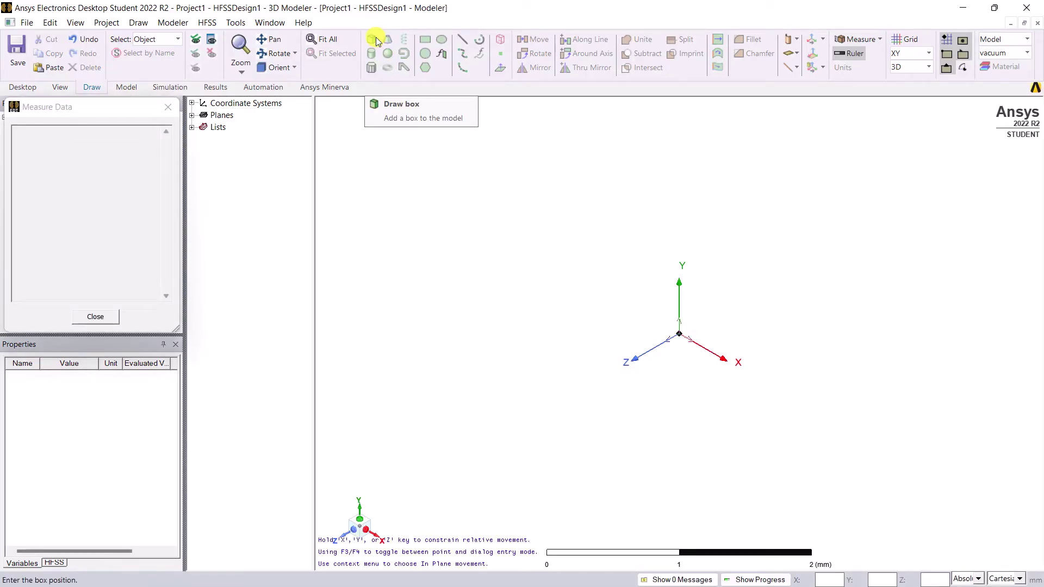
left_click(568, 200)
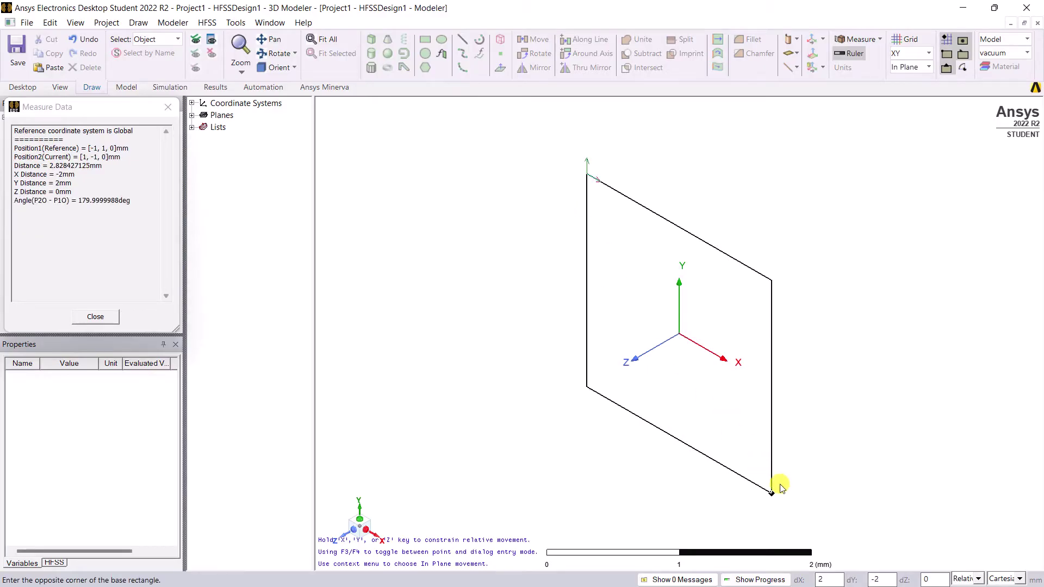
left_click(776, 491)
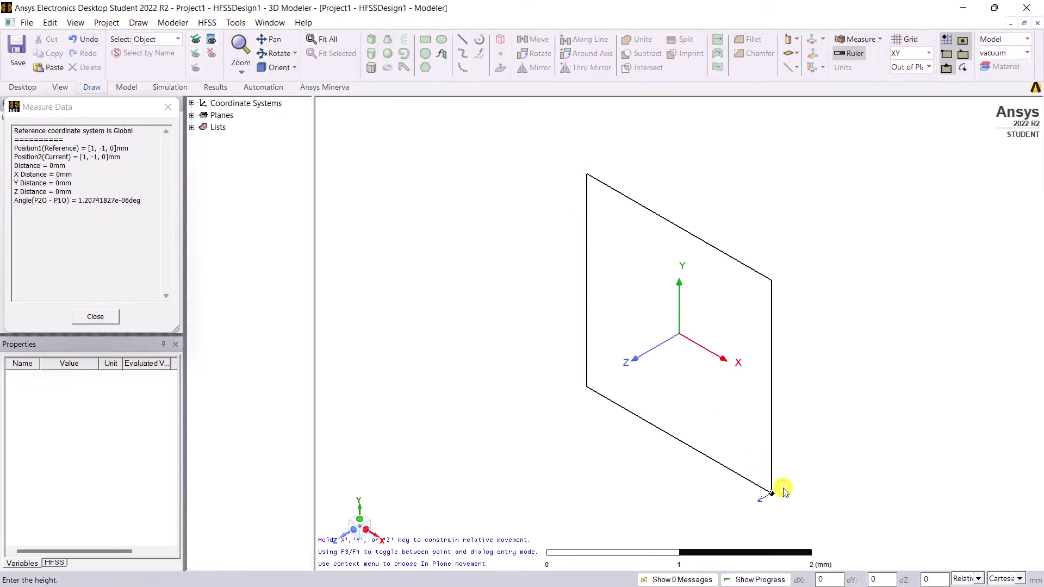
left_click(456, 521)
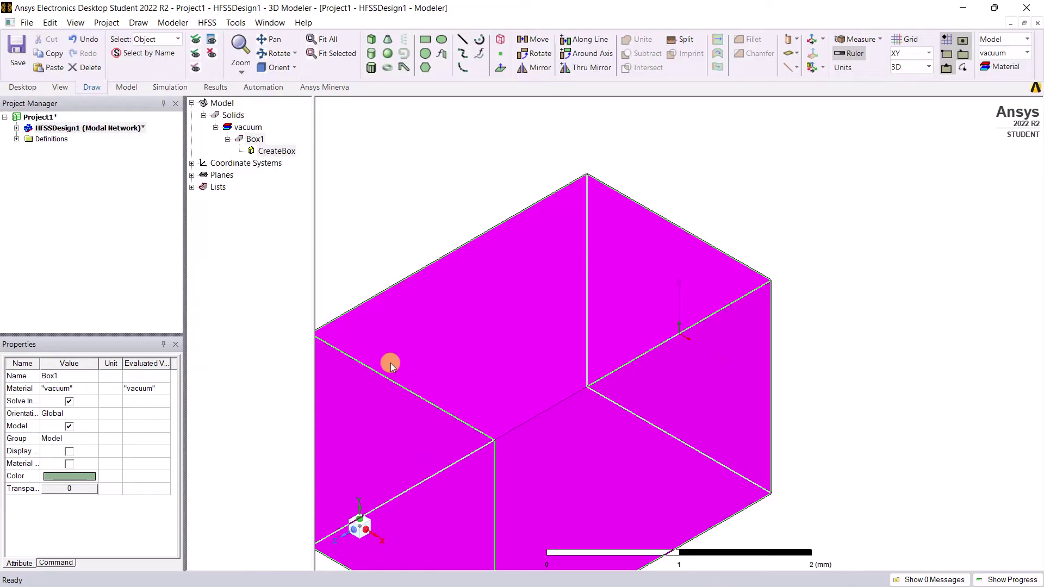
left_click(349, 264)
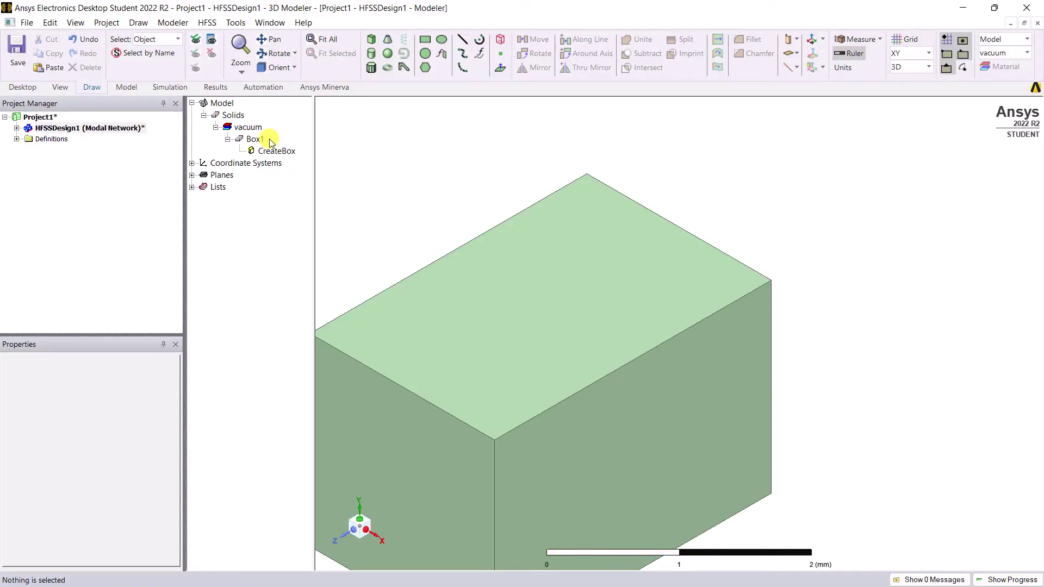
Set Box1's CreateBox position to -a/2, -b/2, 0 mm.
double_click(296, 154)
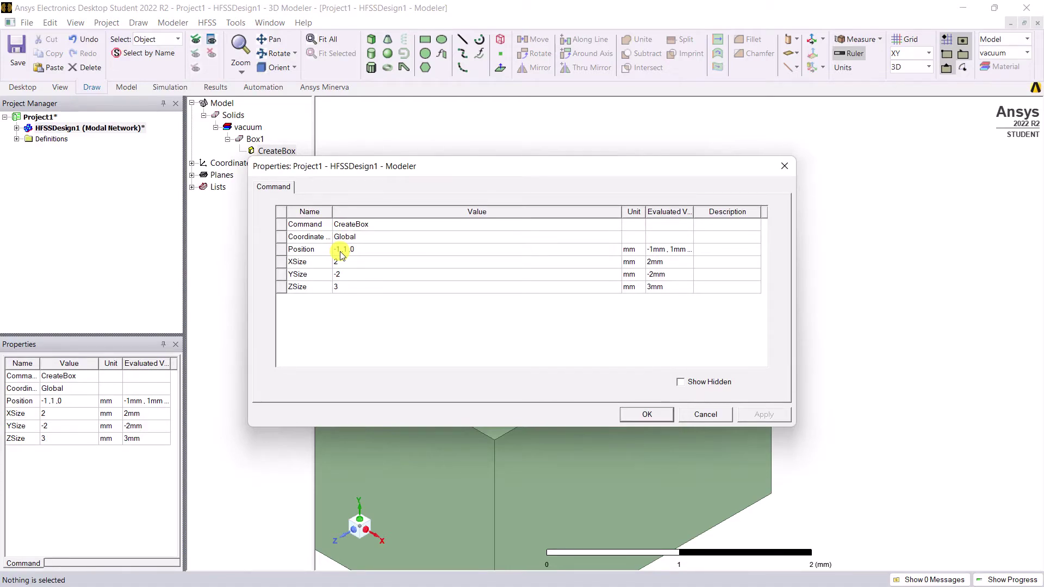
left_click(341, 255)
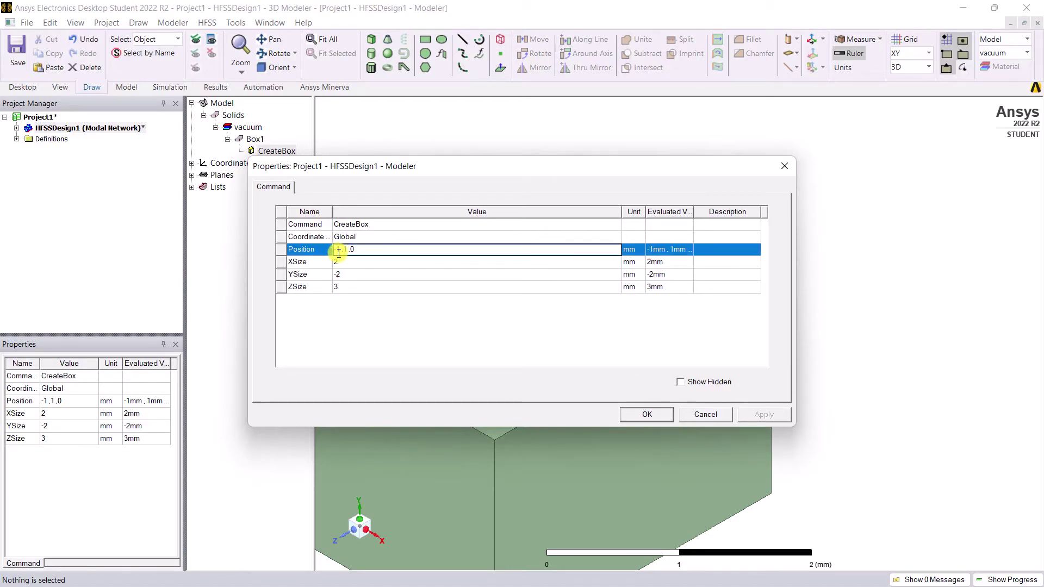
type("2")
key("Delete")
type("-b/2")
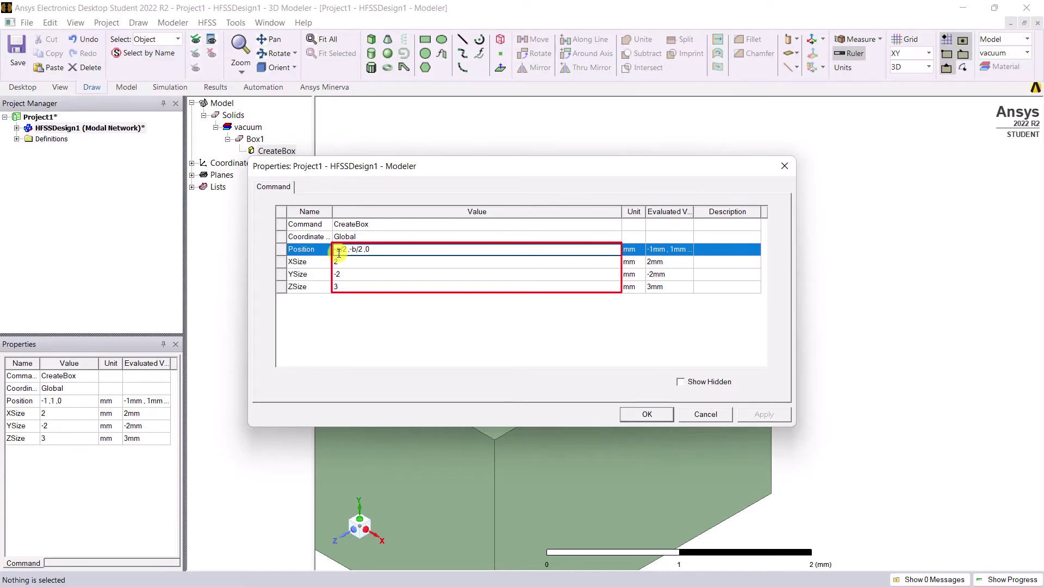
key("Return")
Define variables a = 10.7 mm and b = 4.3 mm, apply the parameterised sizes, and fit the view.
type("0.7mm")
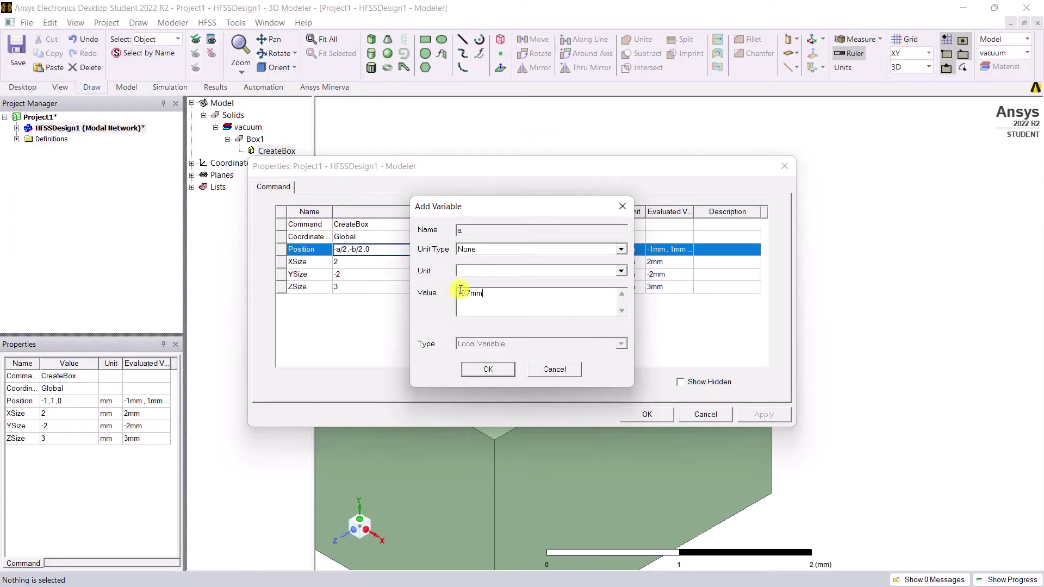
key("Return")
key("Return")
type("4.3mm")
key("Return")
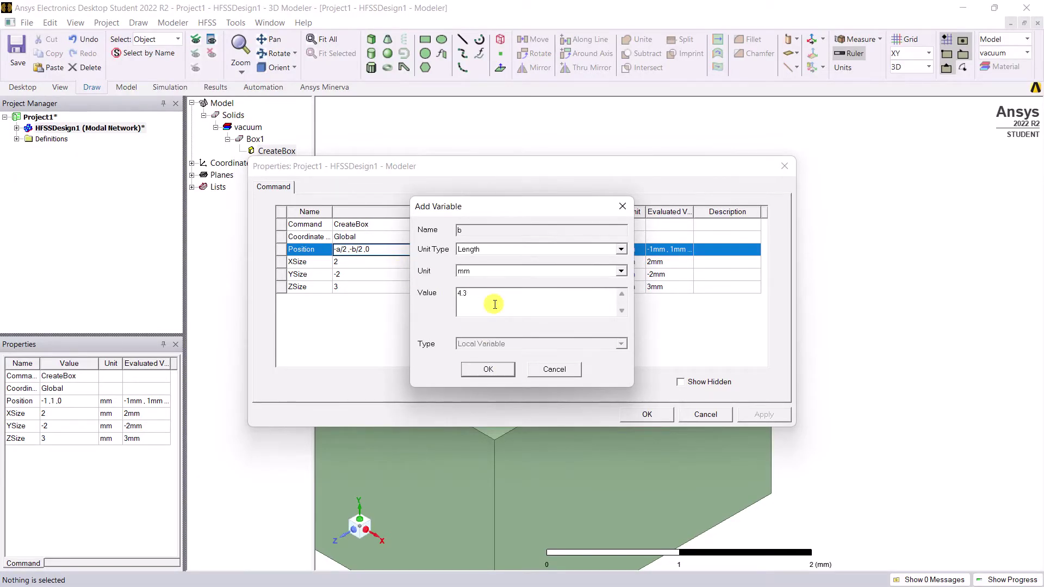
left_click(495, 367)
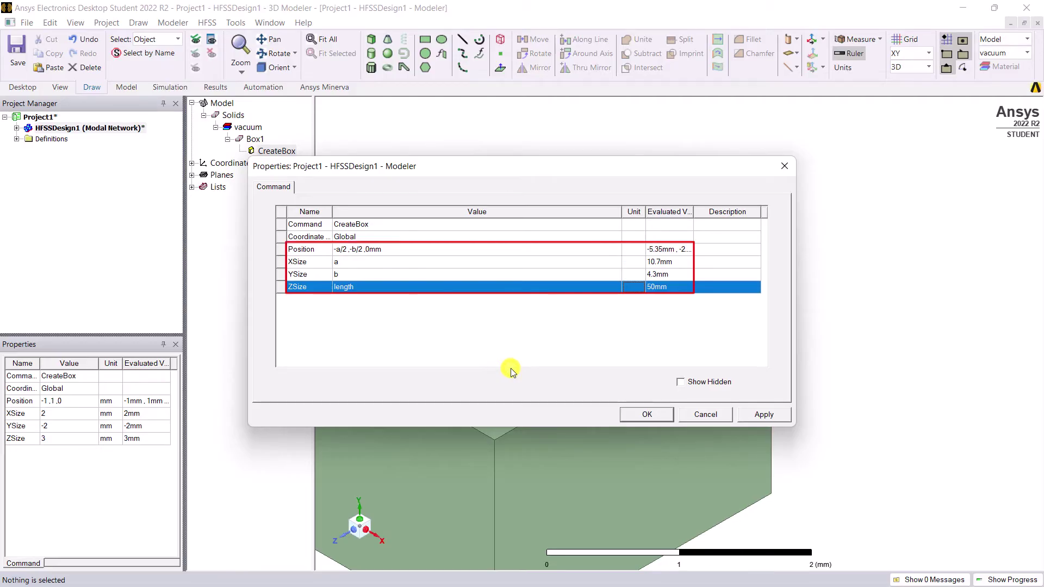
left_click(658, 415)
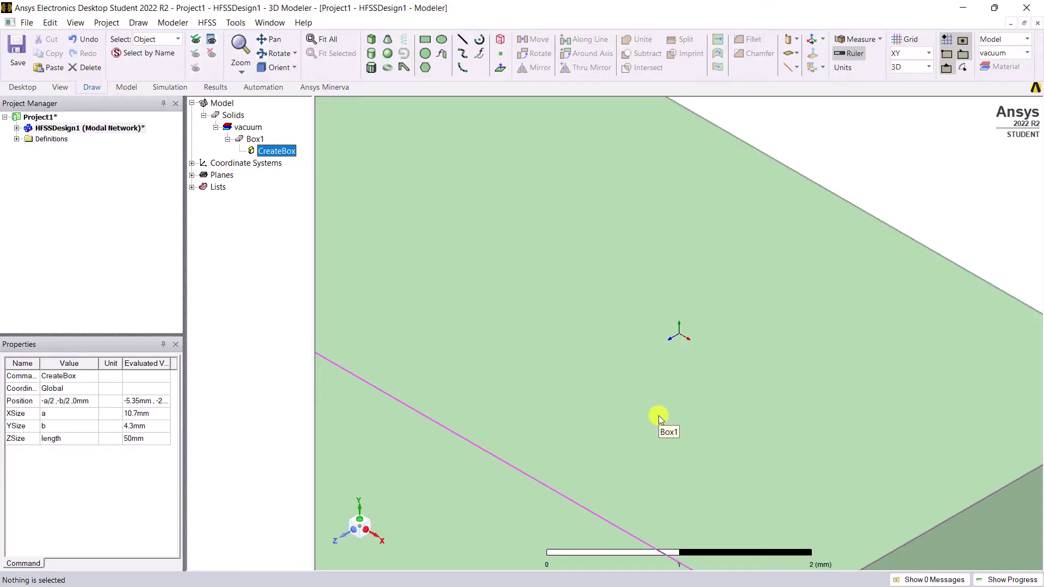
key("ctrl+d")
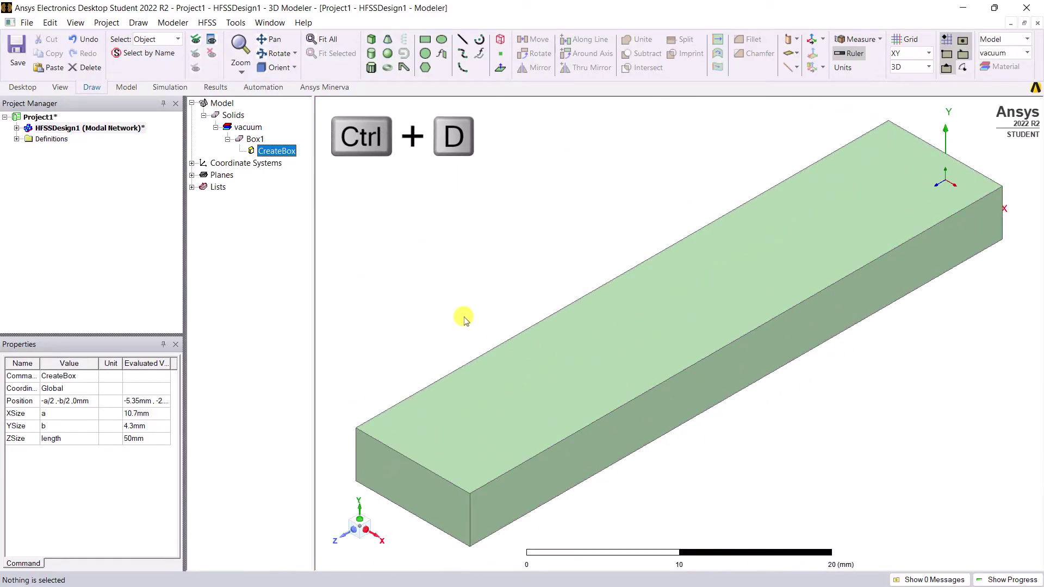
left_click(458, 317)
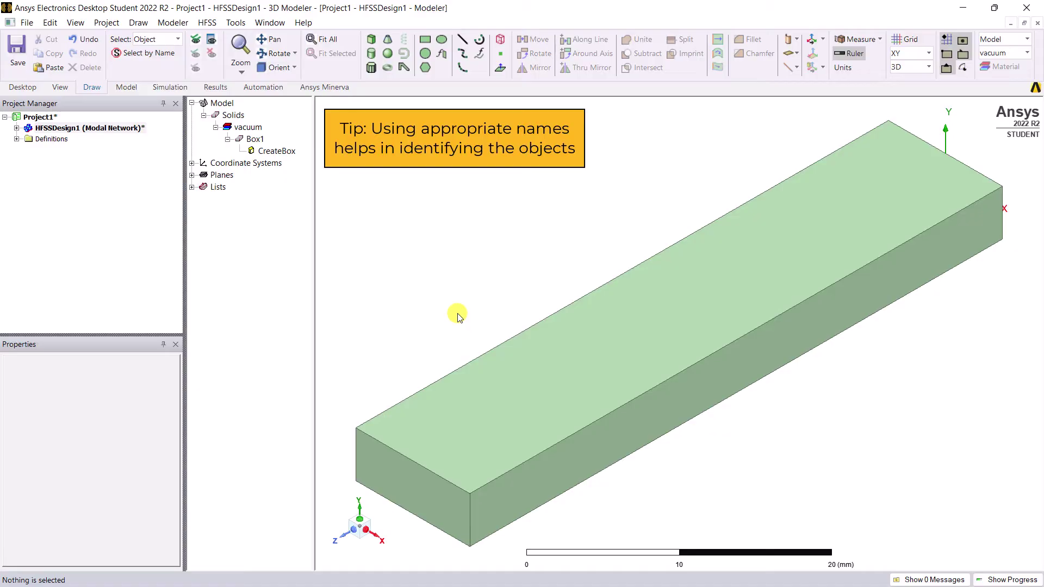
Rename Box1 to wg_fill in its properties.
left_click(255, 139)
double_click(266, 143)
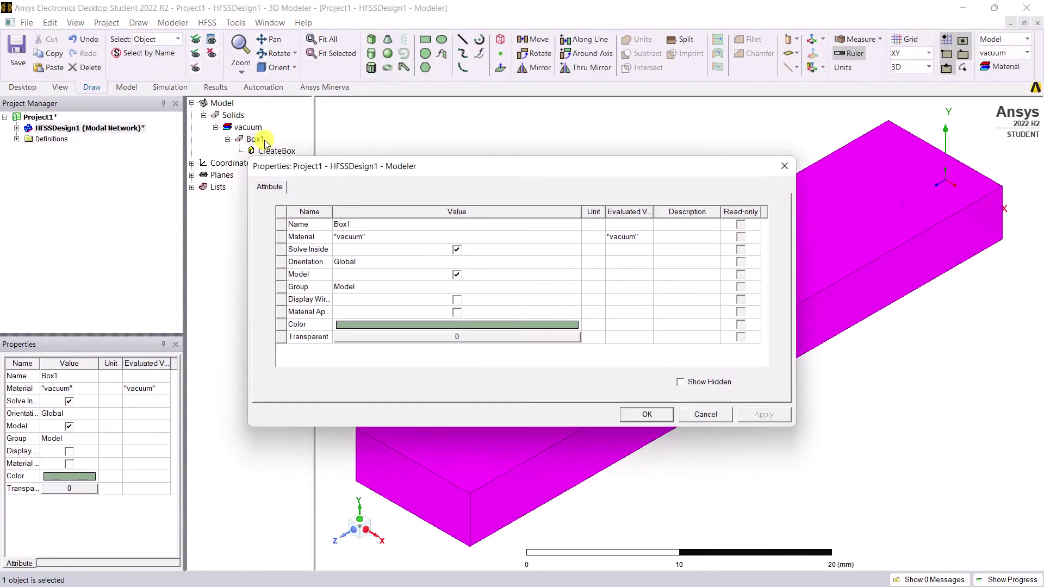
left_click(359, 224)
type("w")
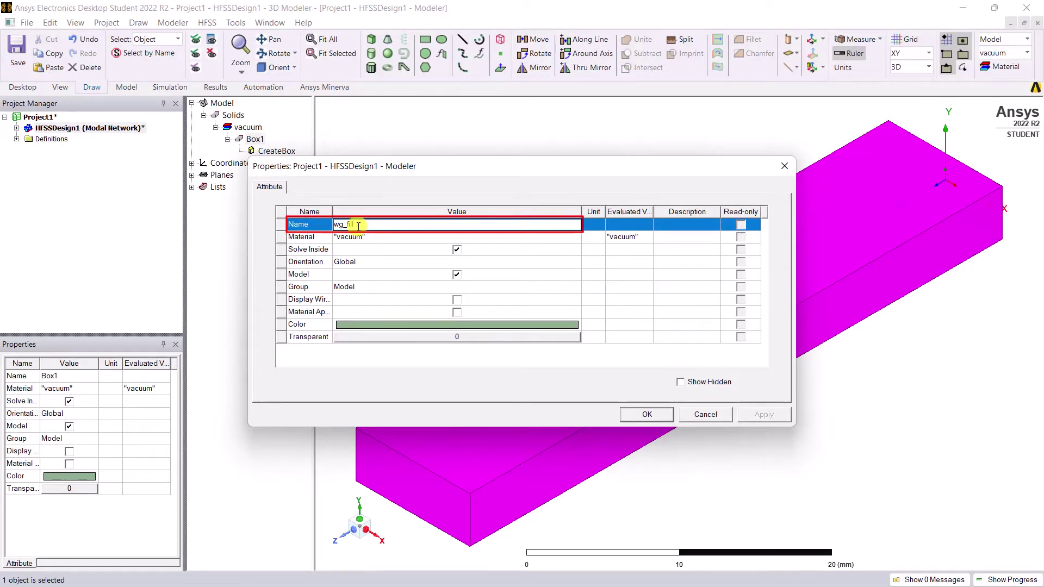
type("g_fill")
left_click(379, 237)
Search the material library for 'tefl' and pick Teflon (tm) to copy.
left_click(378, 237)
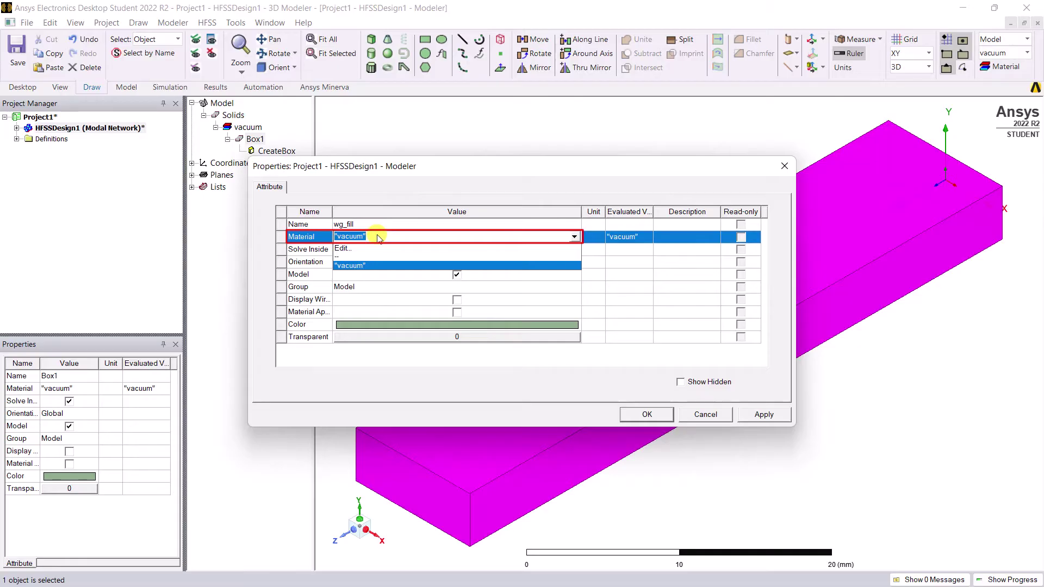
left_click(383, 248)
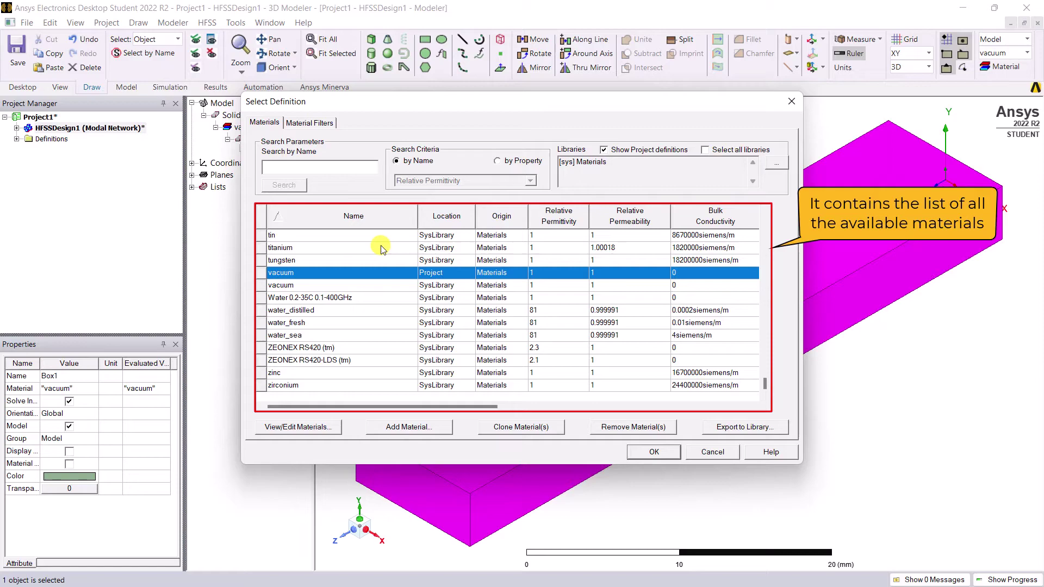
left_click(343, 169)
type("tefl")
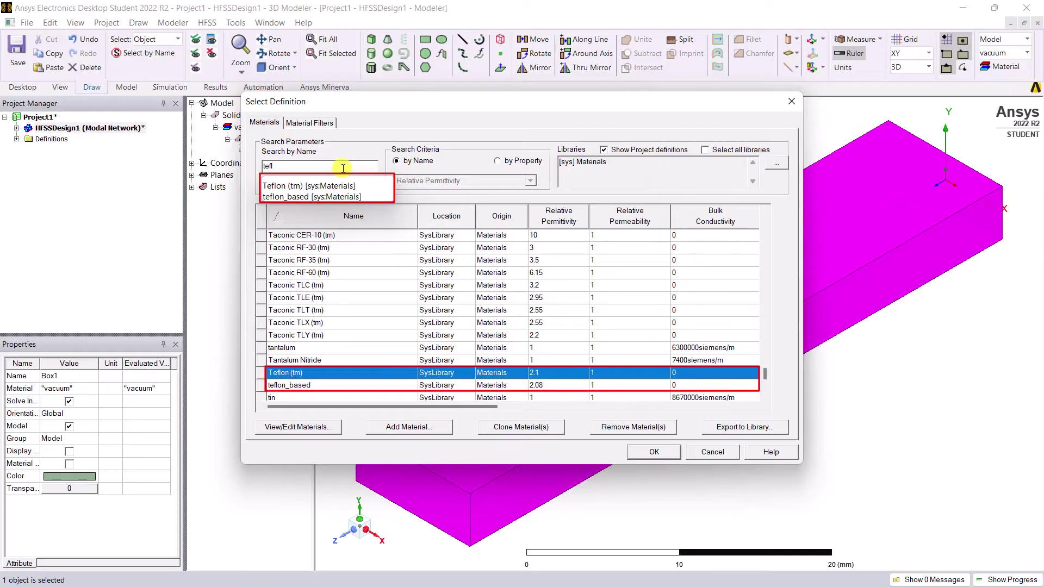
scroll(370, 299, "down", 2)
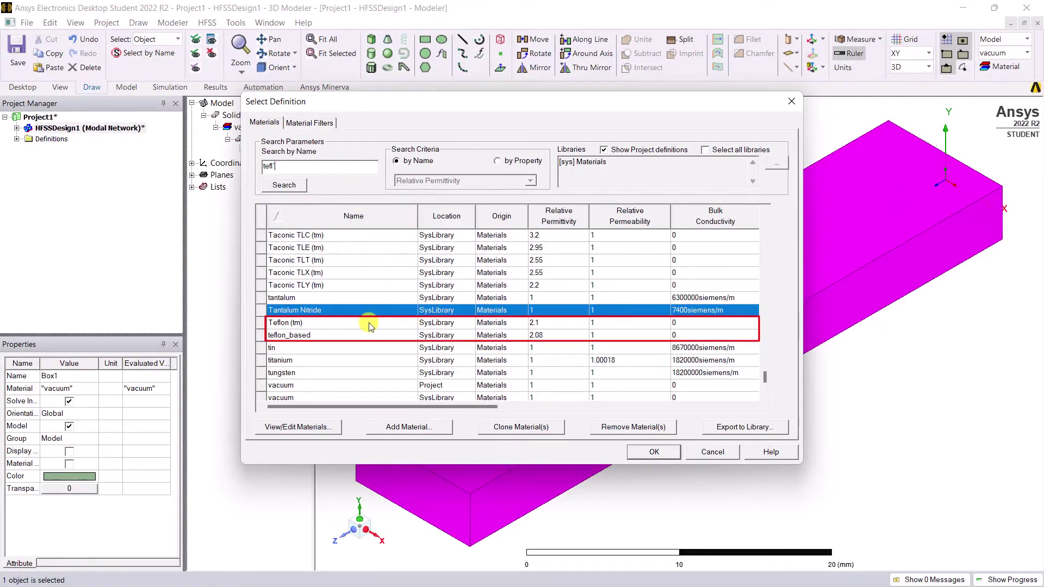
left_click(372, 326)
left_click(374, 334)
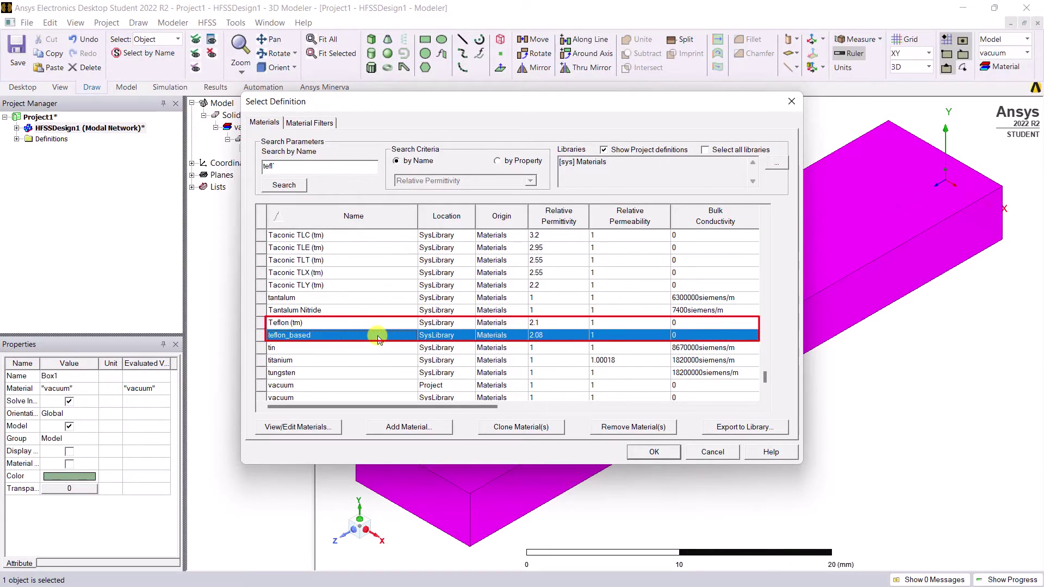
left_click_drag(435, 410, 532, 416)
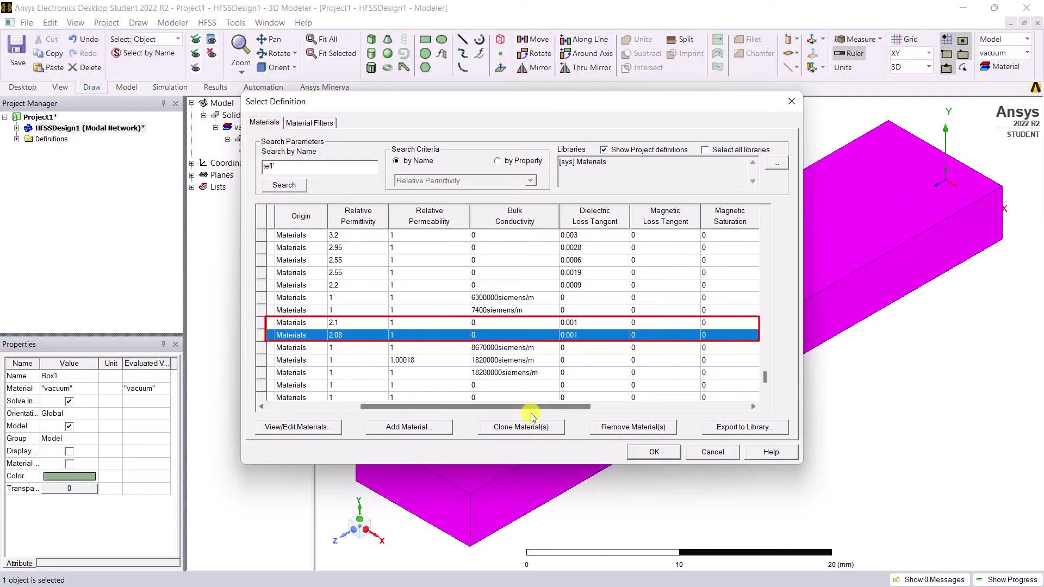
left_click_drag(532, 415, 429, 415)
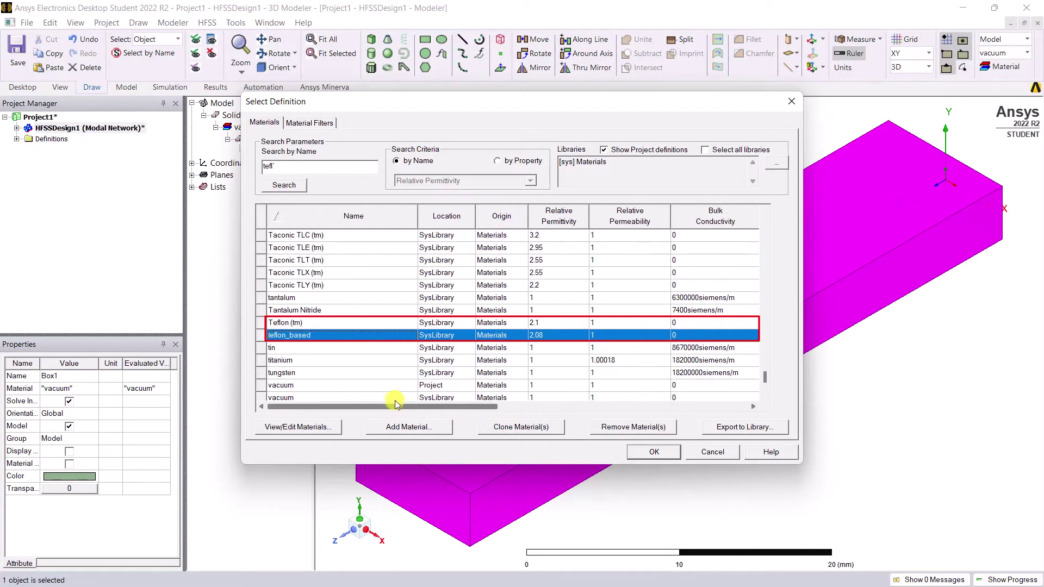
left_click(321, 323)
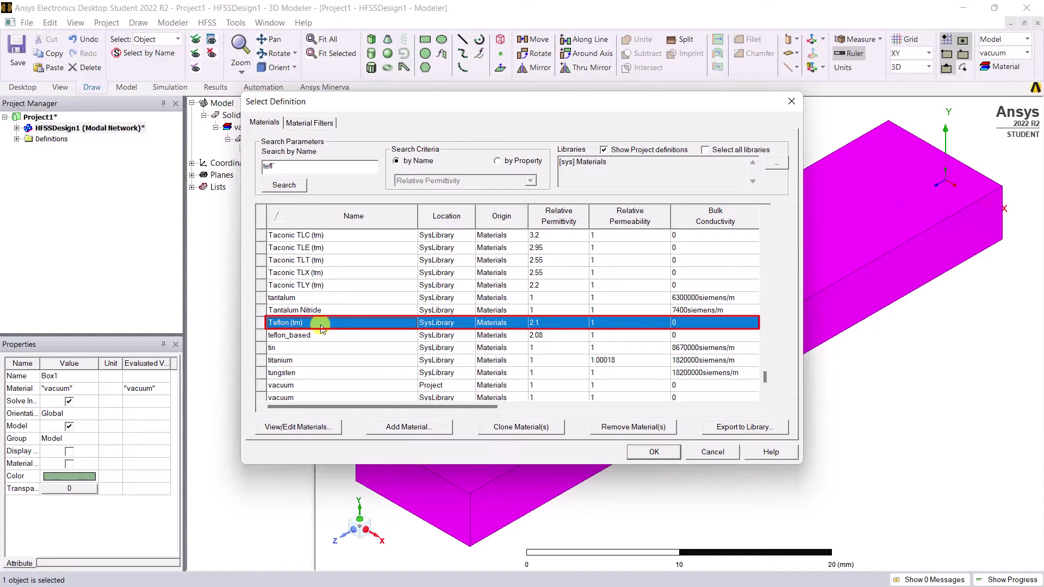
Clone Teflon (tm) and name the copy Teflon_custom.
left_click(551, 433)
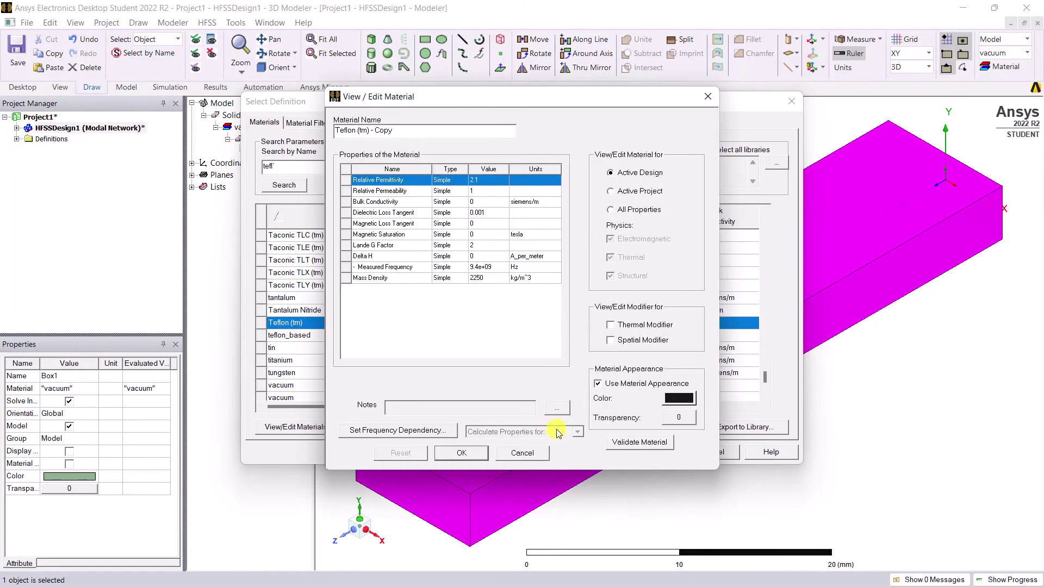
double_click(404, 130)
left_click(356, 130, "shift")
type("_custom")
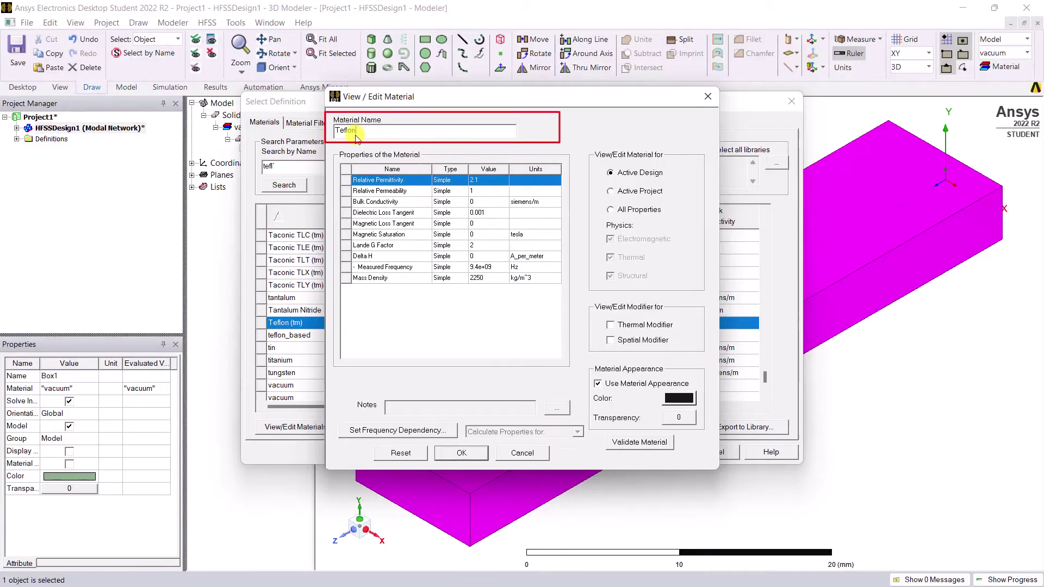
Give Teflon_custom permittivity 2.08 and loss tangent 0.0004, then assign it to wg_fill.
left_click(492, 180)
key("BackSpace")
type("08")
left_click(486, 213)
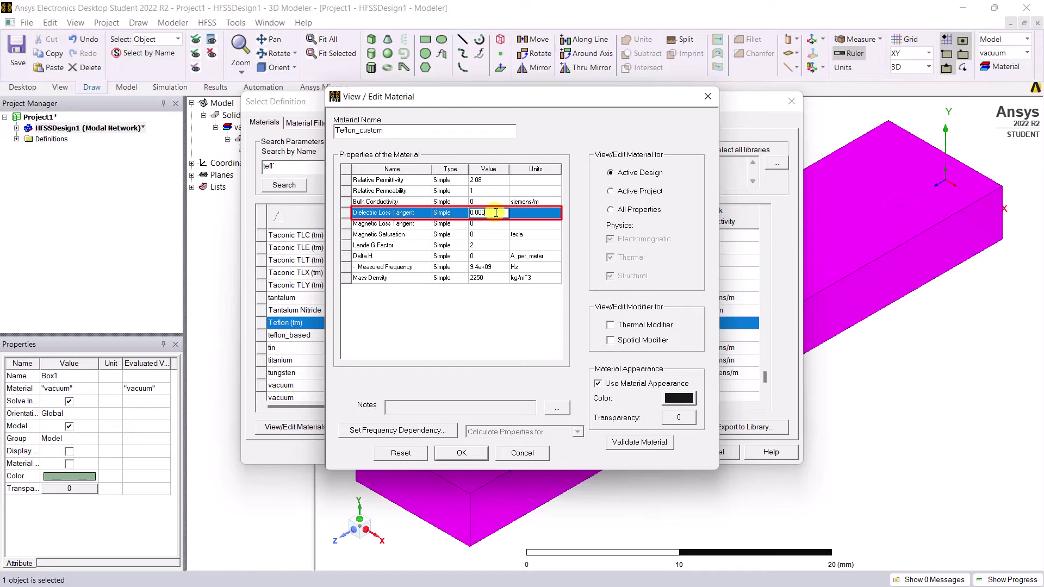
key("BackSpace")
type("04")
left_click(509, 319)
left_click(474, 455)
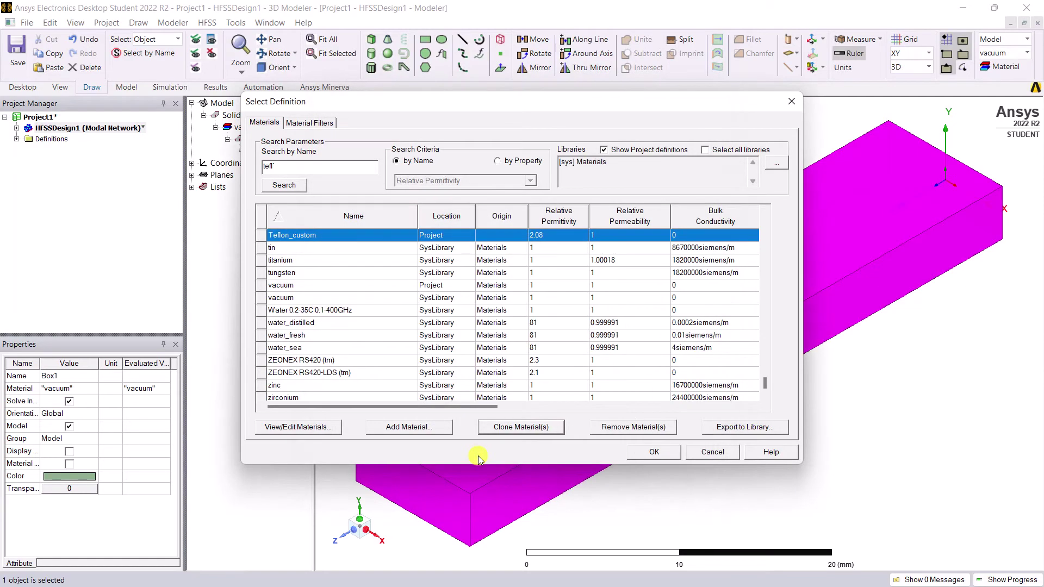
left_click(654, 452)
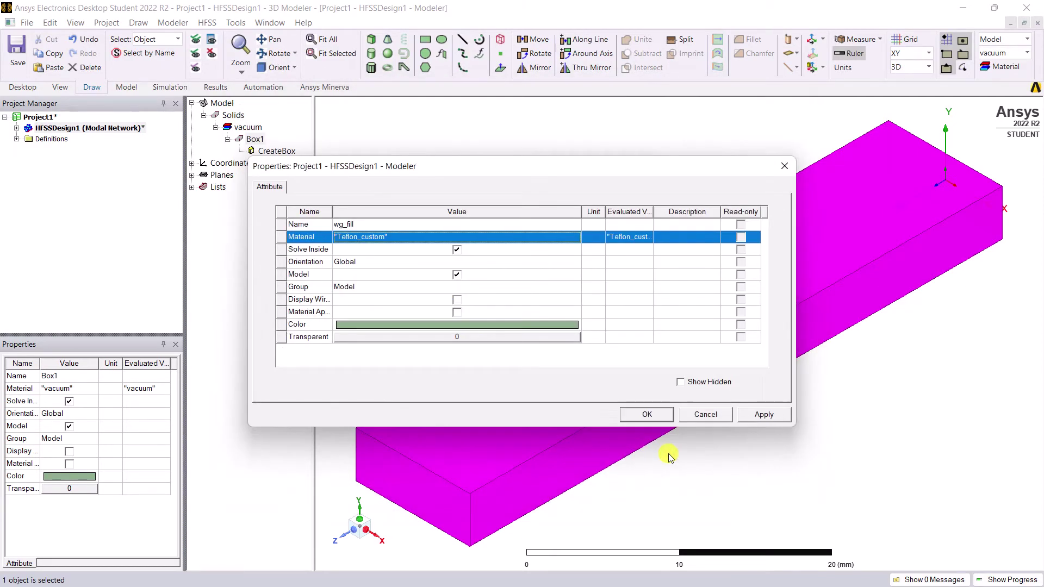
Set wg_fill's transparency to 0.8 and apply the property changes.
left_click(527, 337)
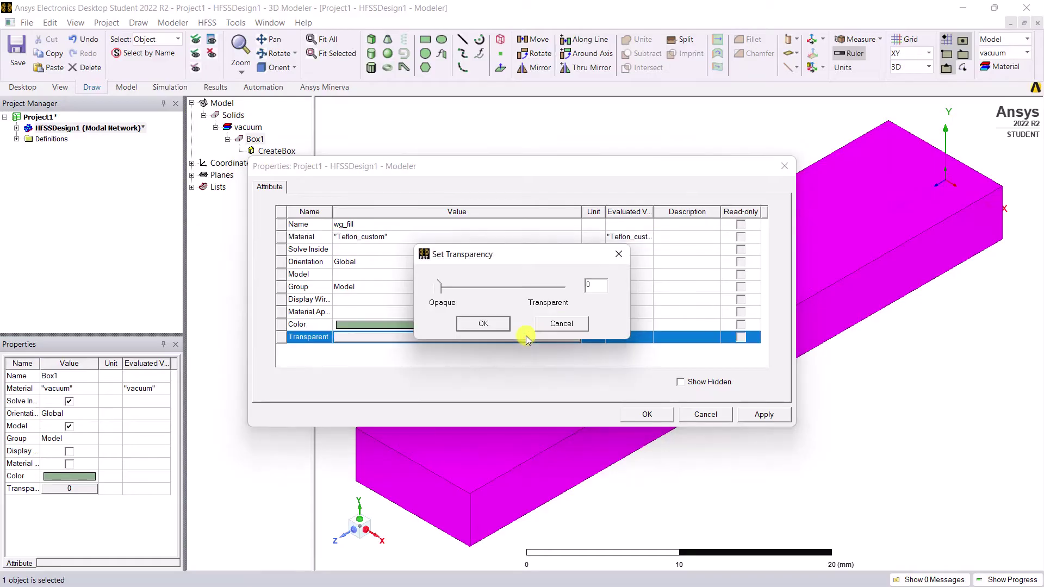
left_click(594, 285)
type(".8")
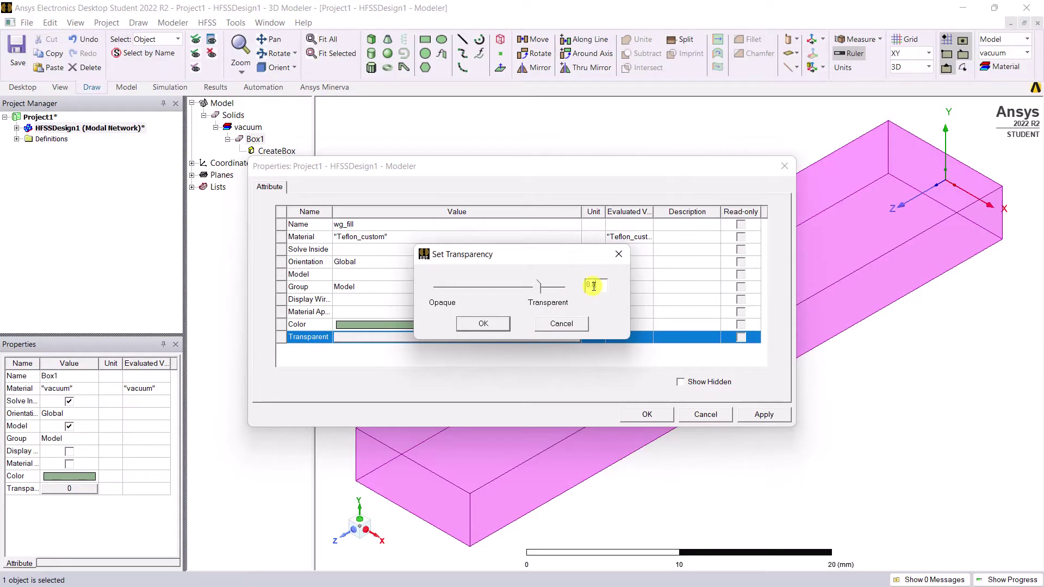
left_click(503, 324)
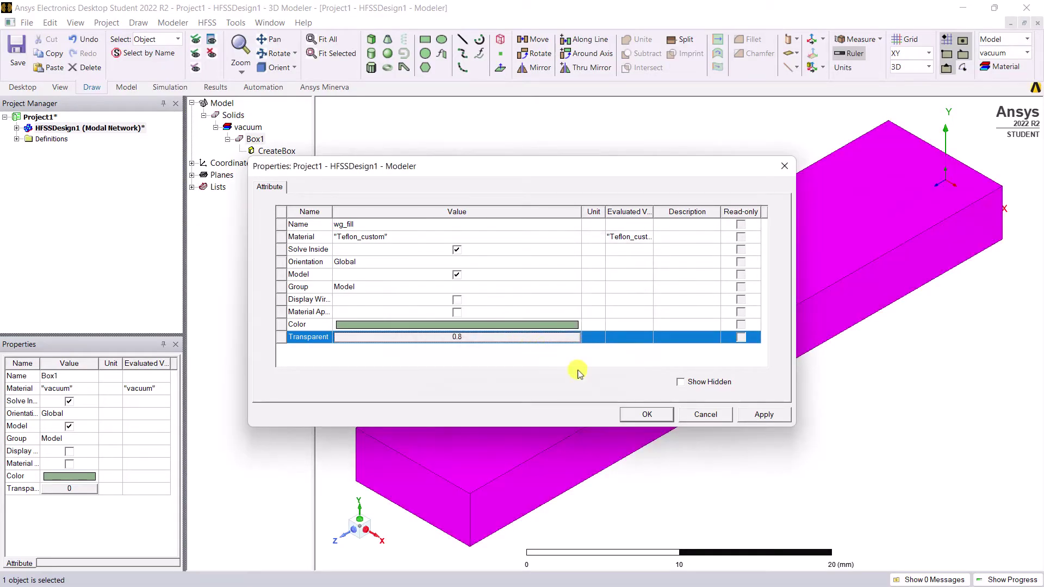
left_click(645, 414)
left_click(475, 316)
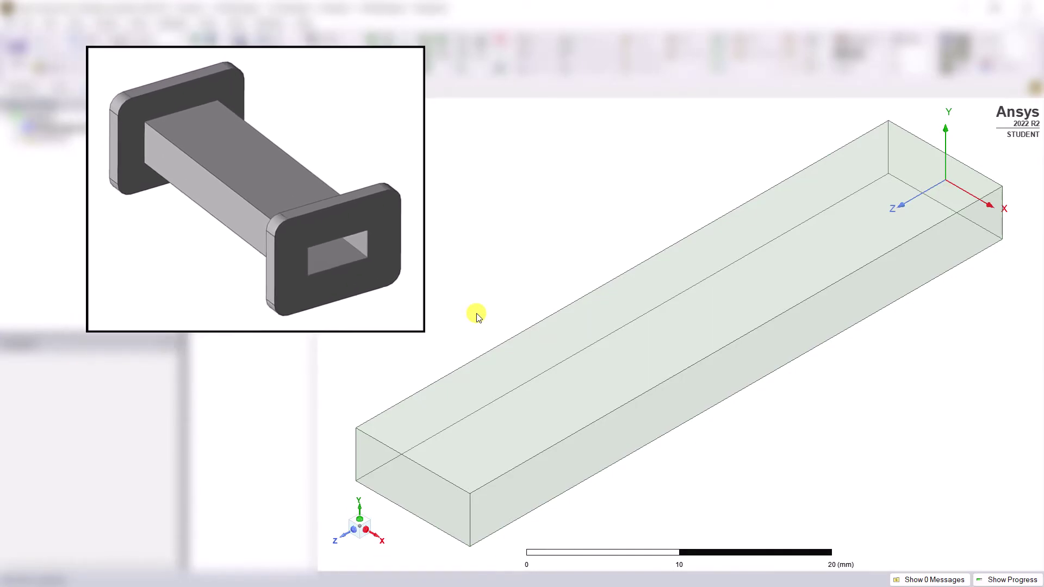
Assign a 5-mode wave port, named 1, to the box's far end face.
key("f")
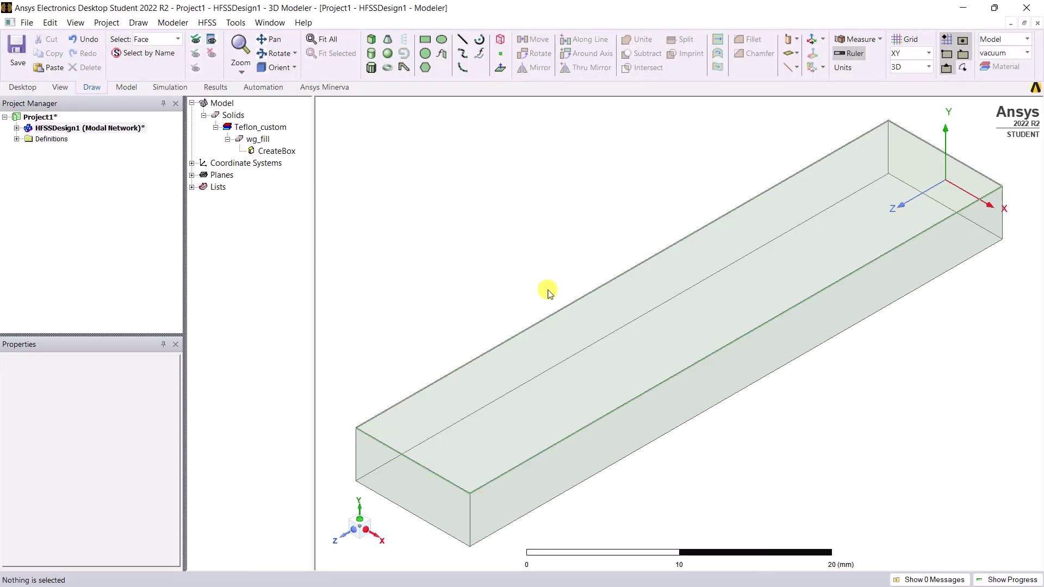
left_click(922, 169)
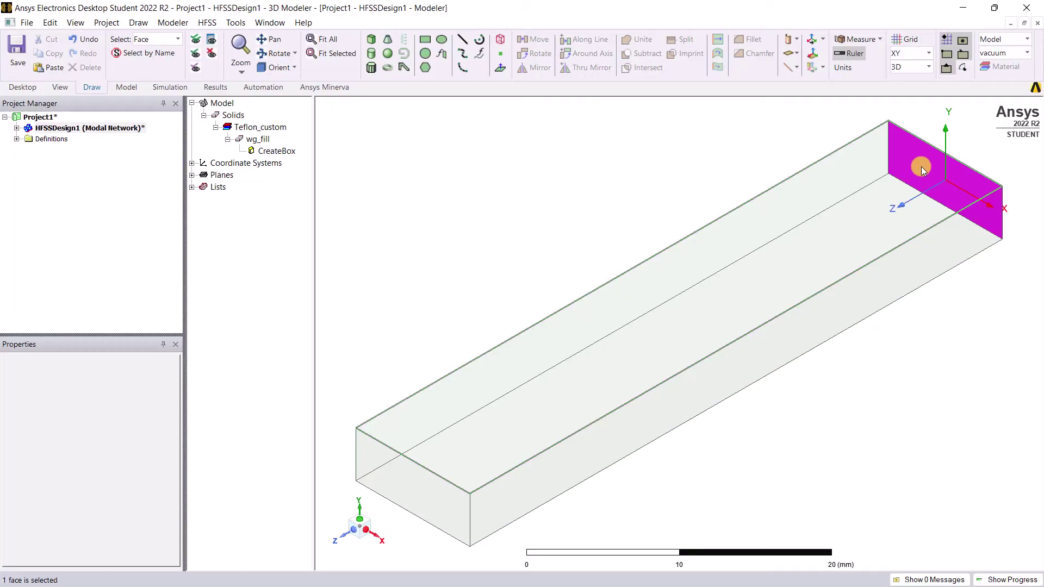
key("b")
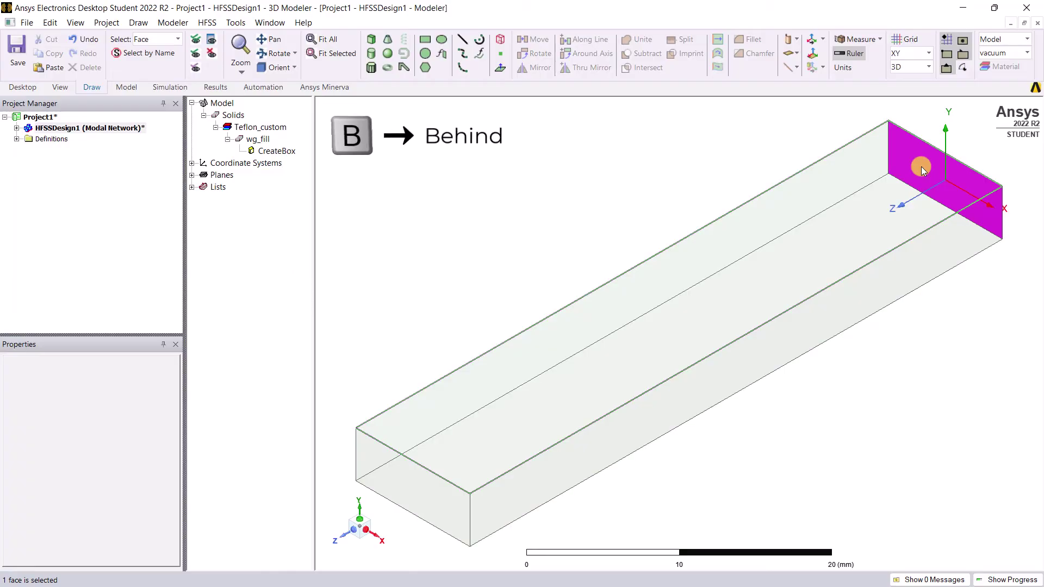
right_click(920, 166)
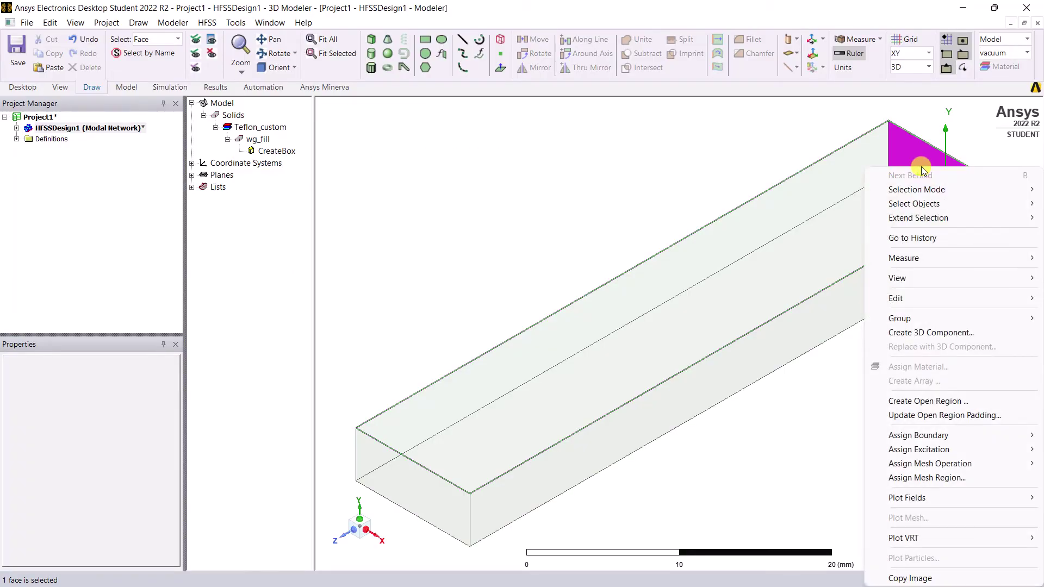
mouse_move(881, 449)
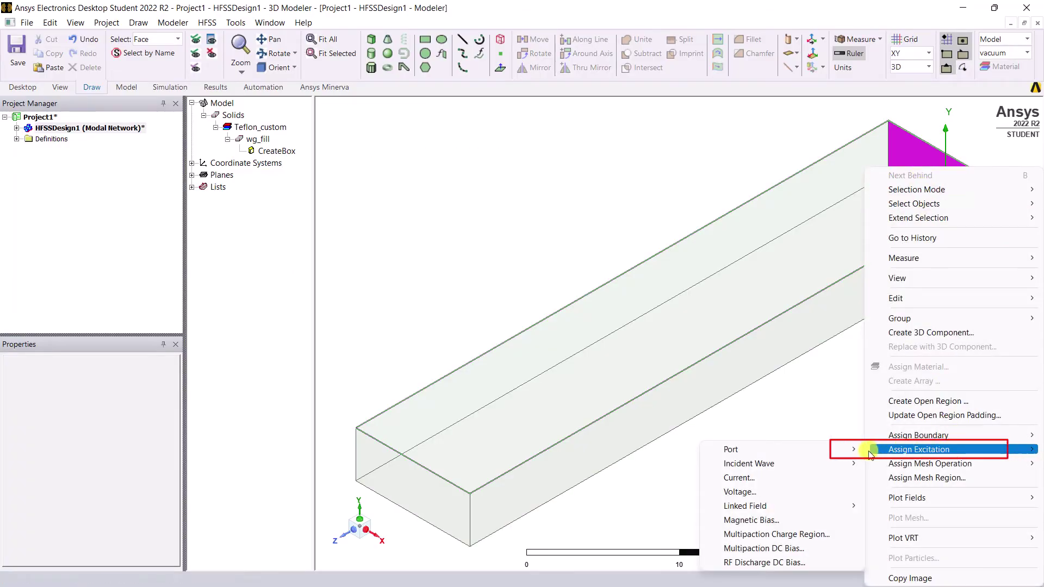
mouse_move(838, 459)
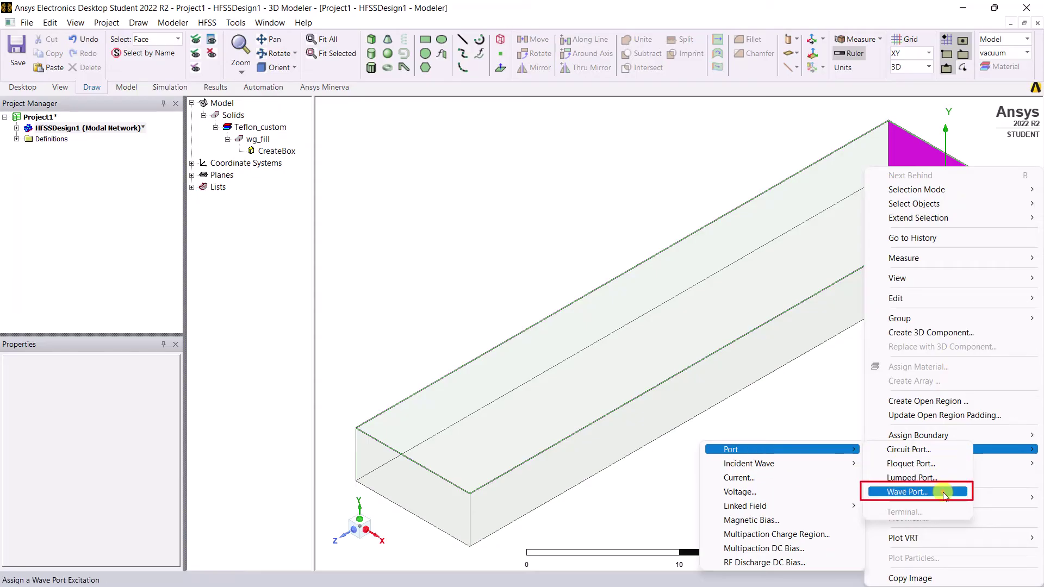
left_click(943, 493)
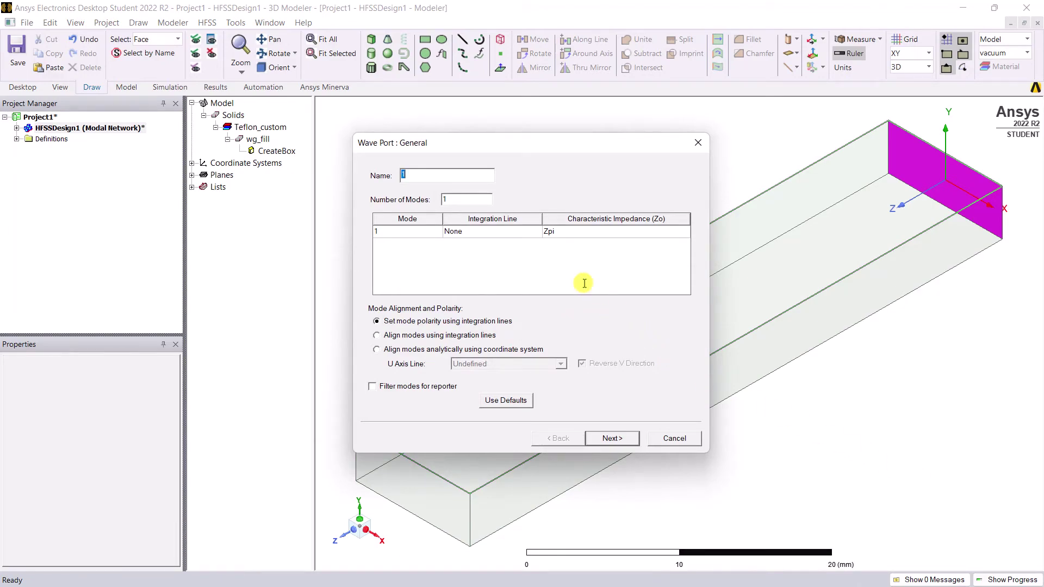
double_click(466, 200)
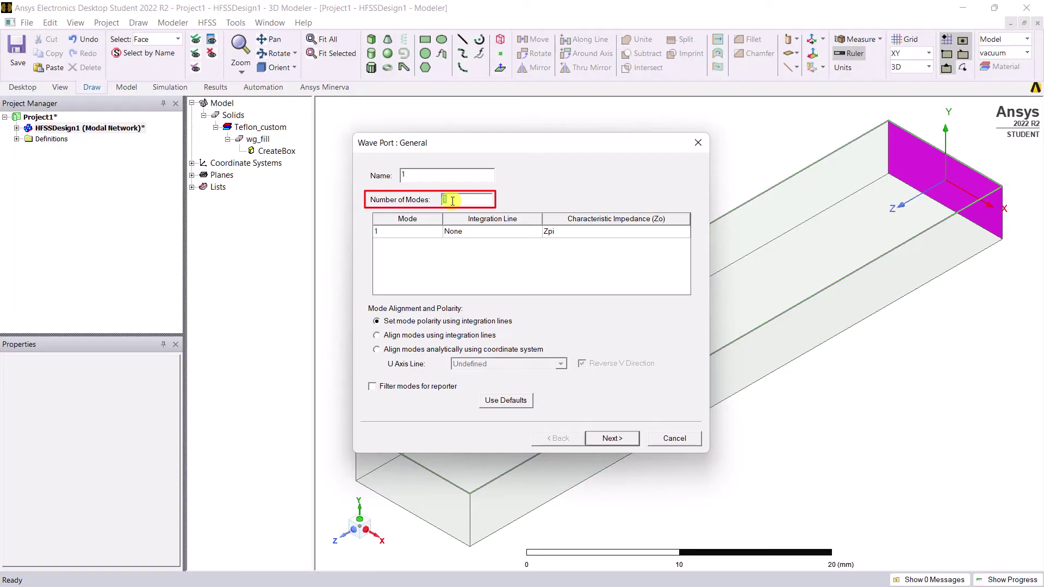
type("5")
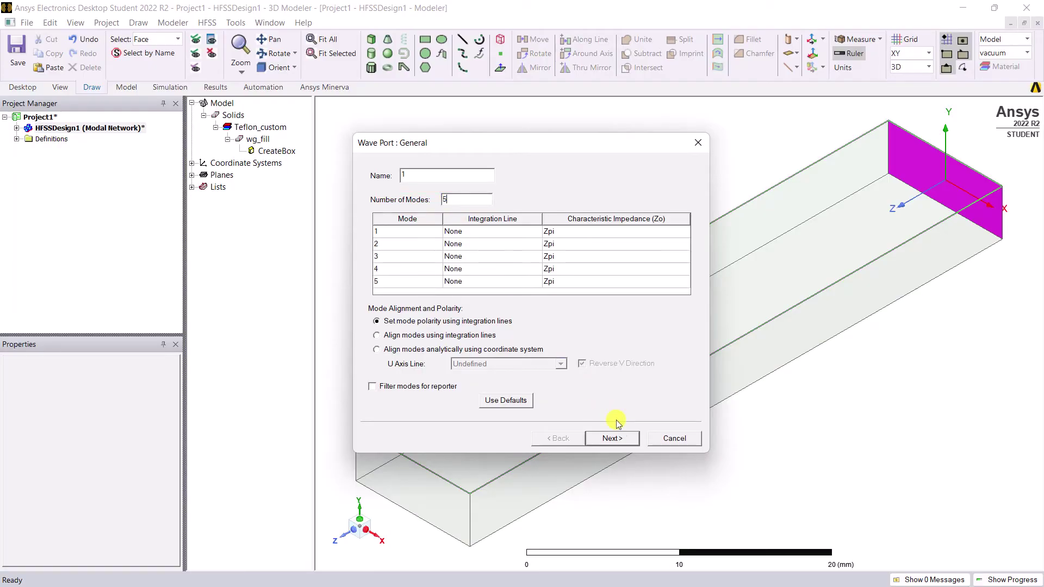
left_click(630, 438)
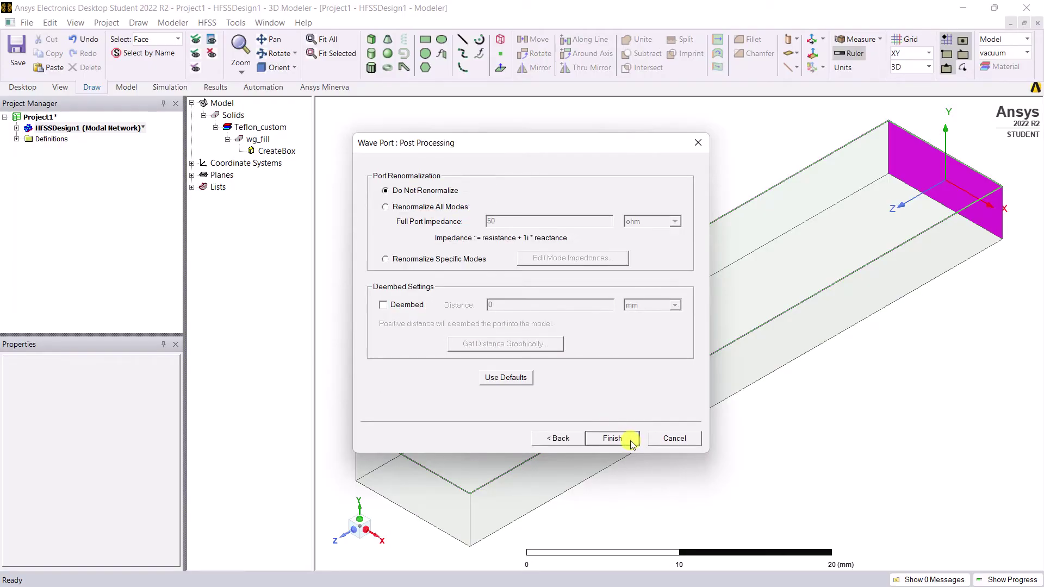
left_click(614, 438)
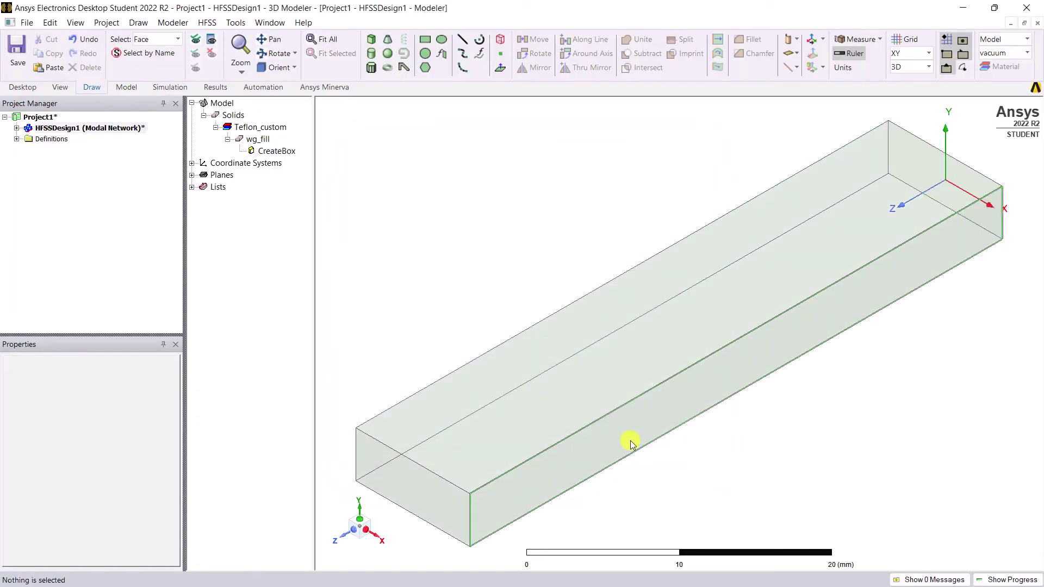
Assign a 5-mode wave port, named 2, to the box's near end face.
left_click(413, 486)
right_click(413, 487)
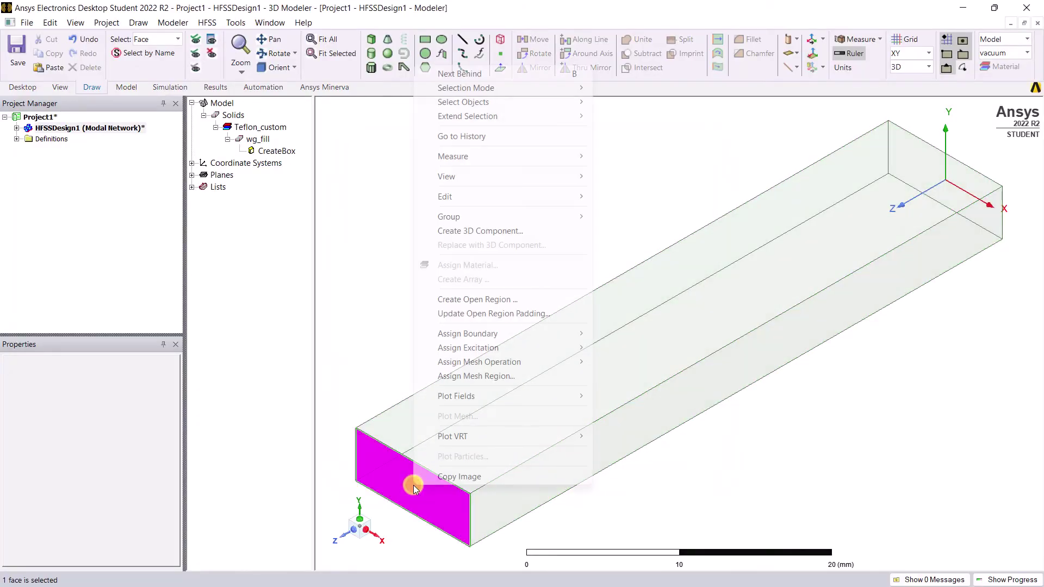
mouse_move(543, 347)
mouse_move(706, 347)
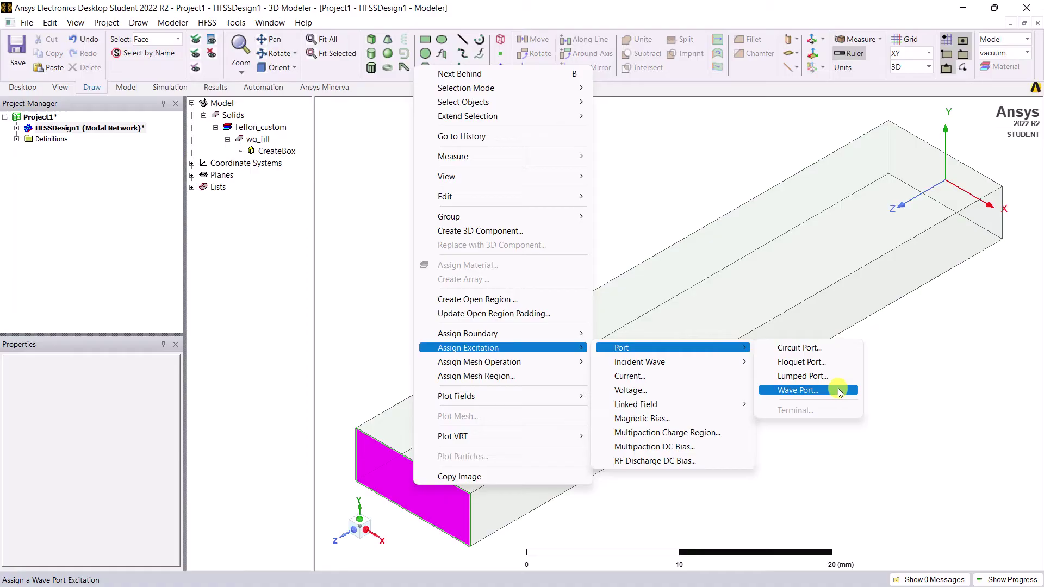
left_click(840, 391)
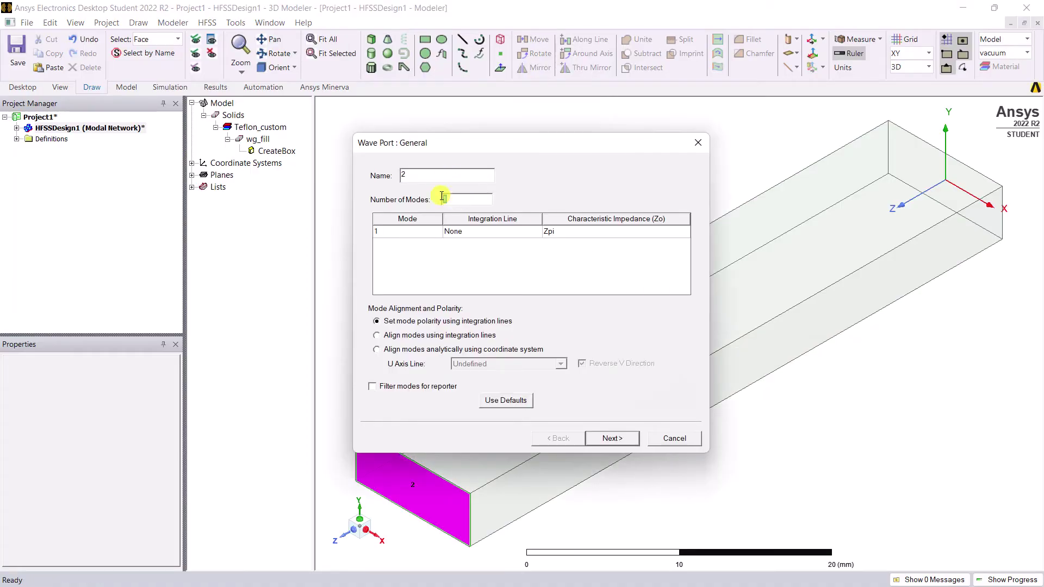
type("5")
left_click(622, 440)
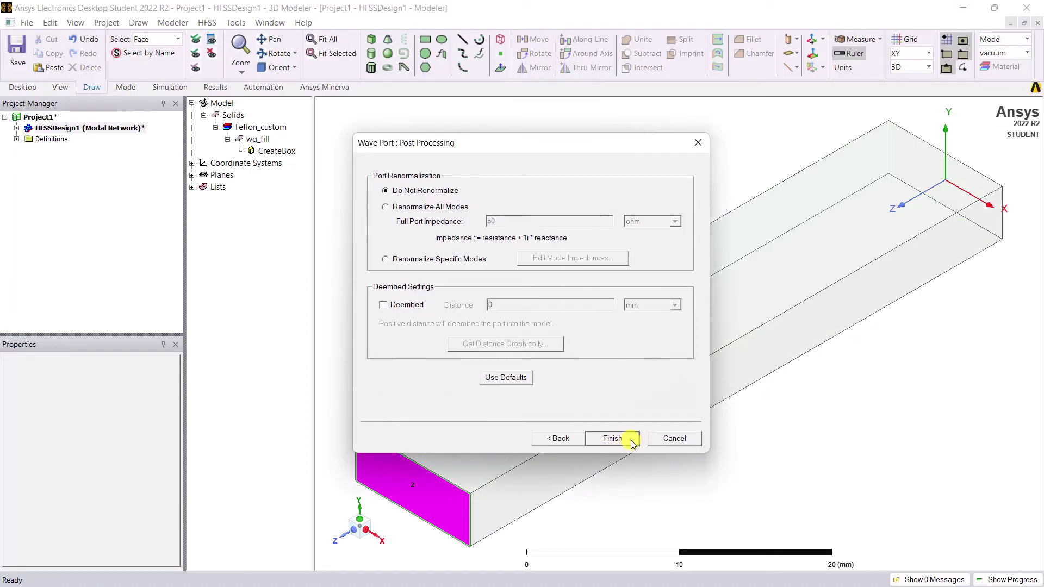
left_click(613, 438)
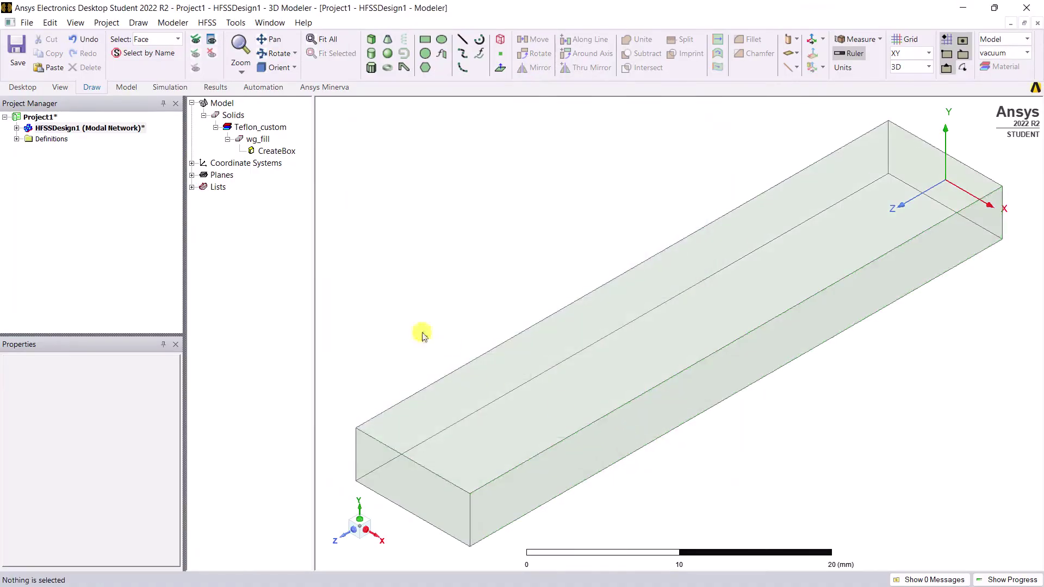
Check ports 1 and 2 and their faces under Excitations.
left_click(17, 128)
left_click(29, 182)
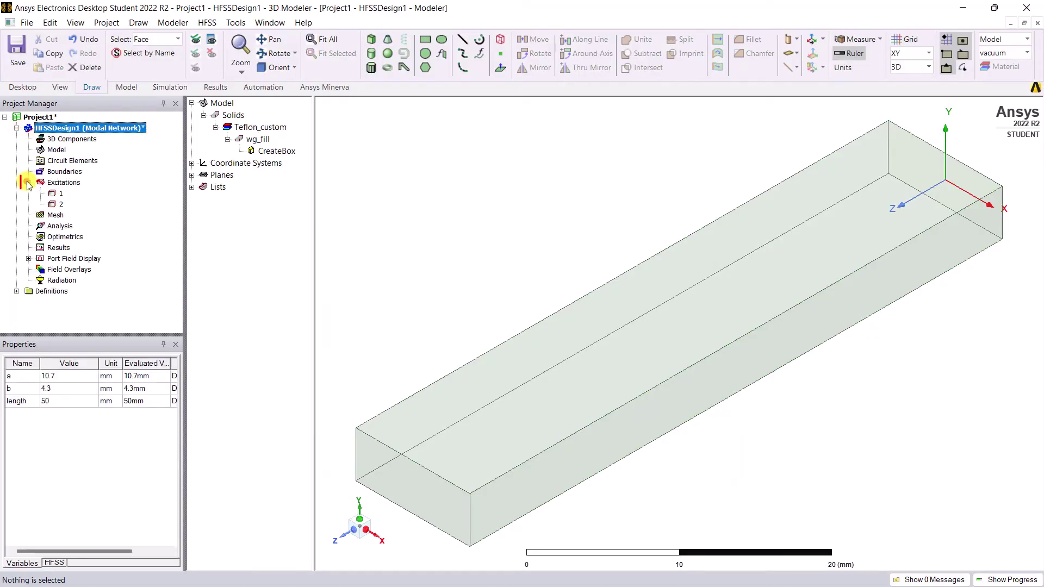
left_click(61, 193)
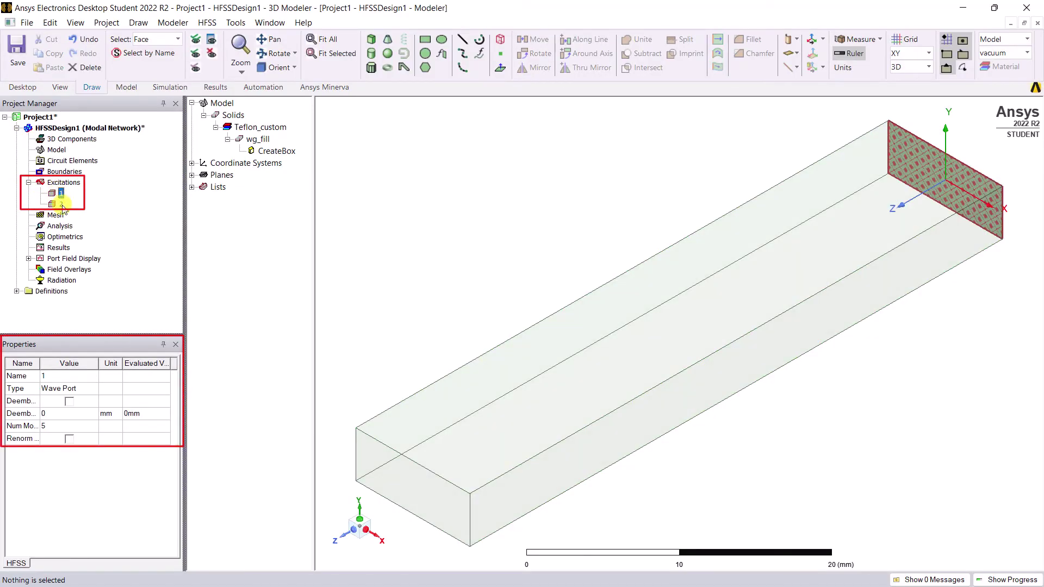
left_click(61, 203)
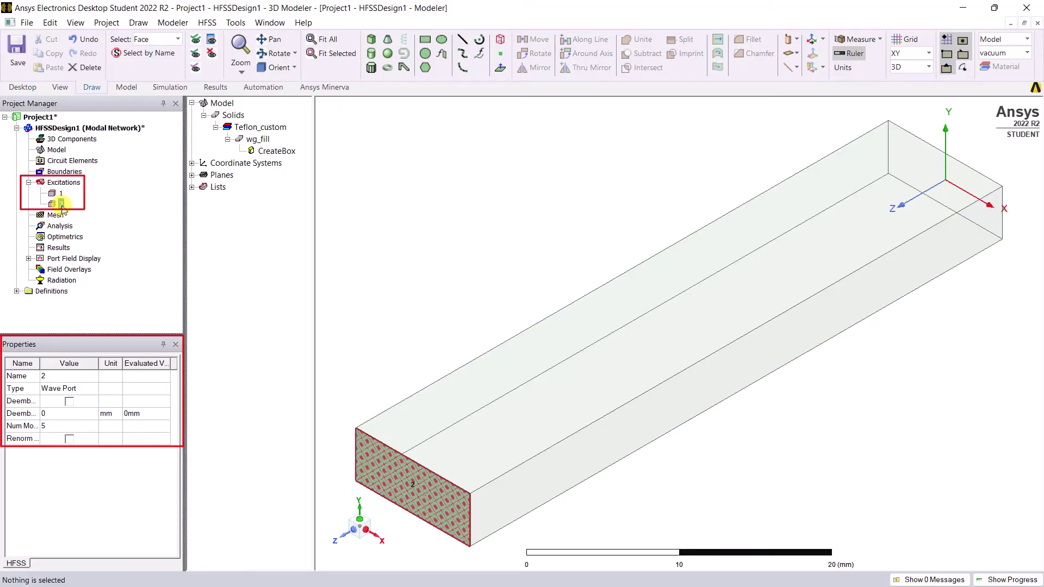
Add advanced solution setup Setup1 at 15 GHz, keeping 6 passes and 0.02 Delta S.
left_click(75, 228)
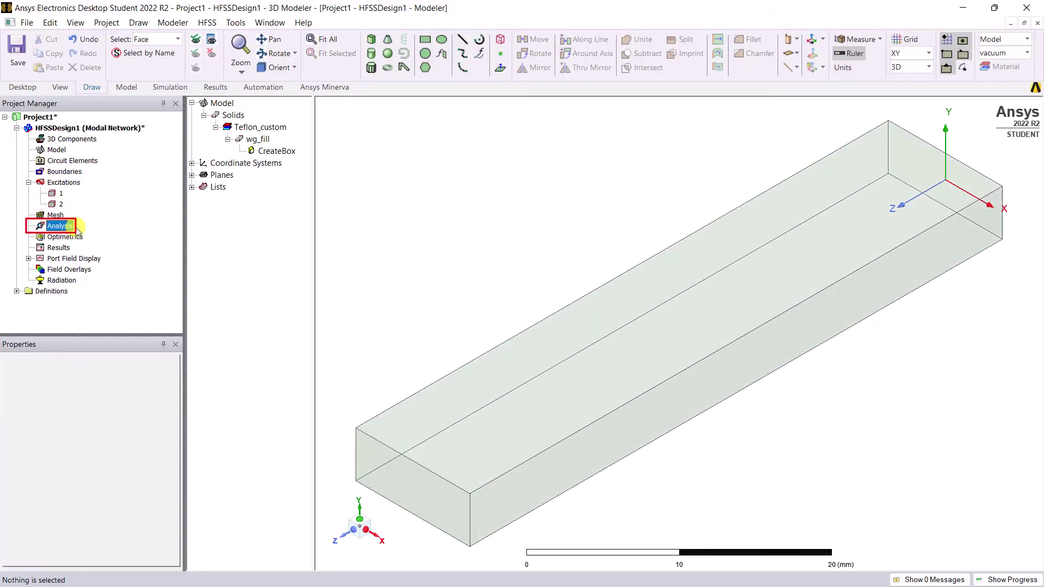
right_click(78, 230)
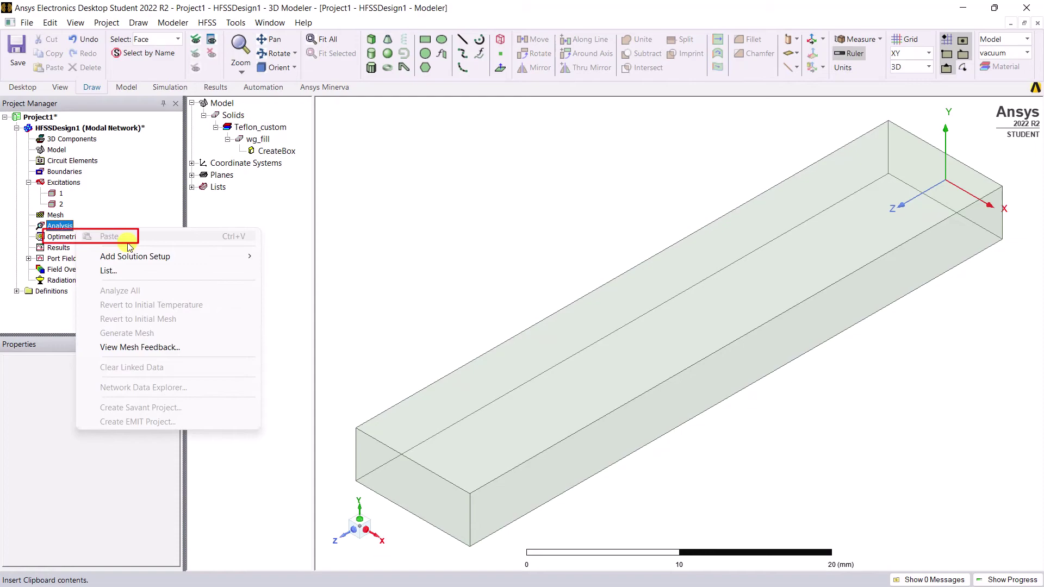
mouse_move(228, 263)
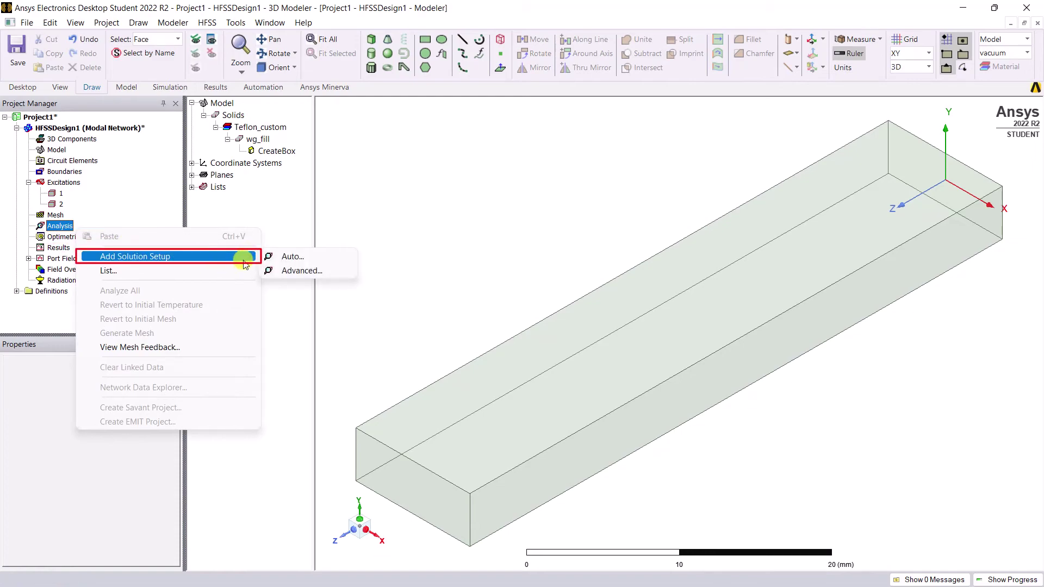
left_click(336, 275)
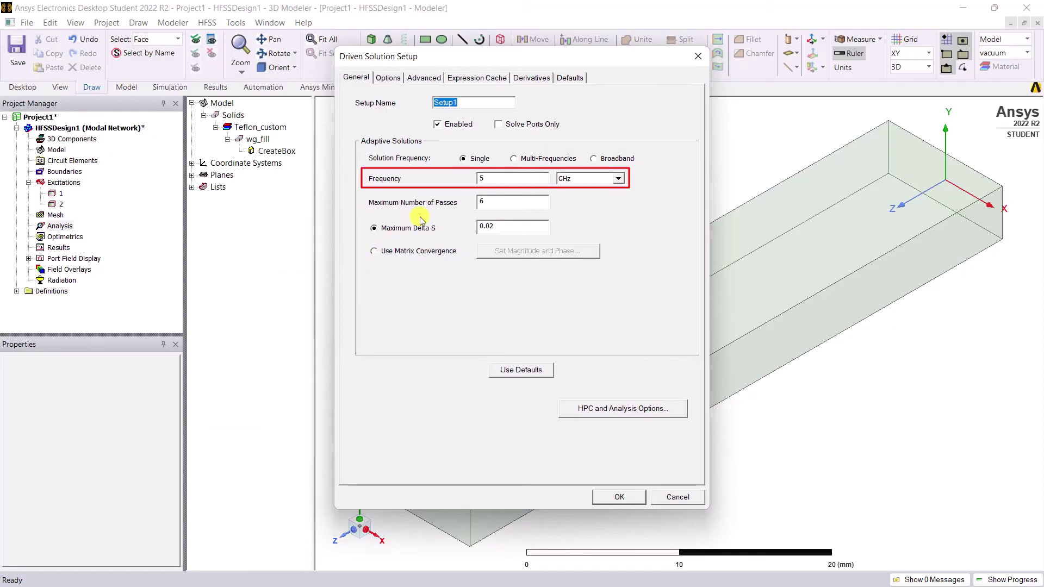
left_click(478, 178)
type("1")
left_click(495, 203)
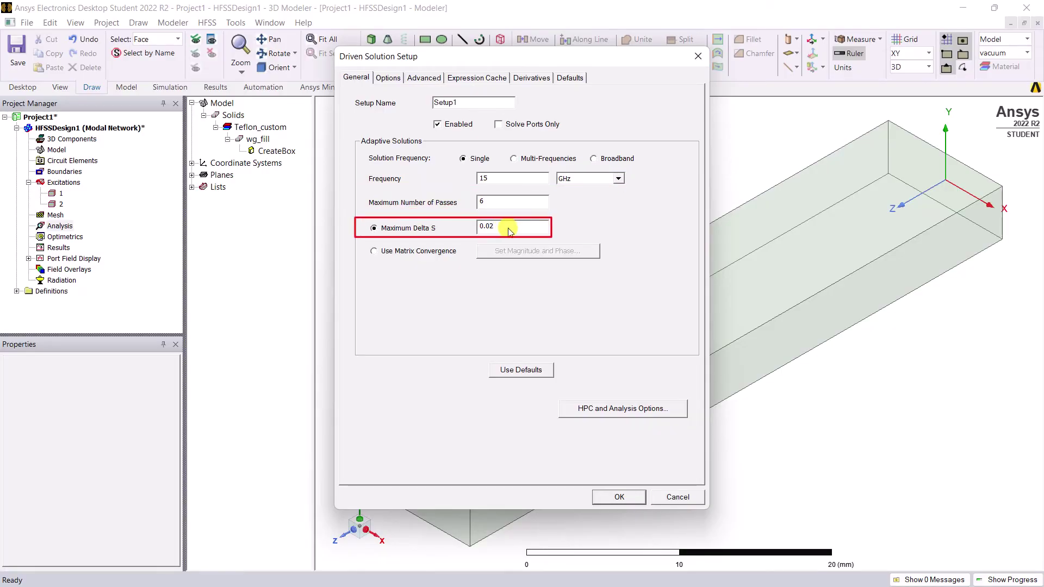
left_click(627, 495)
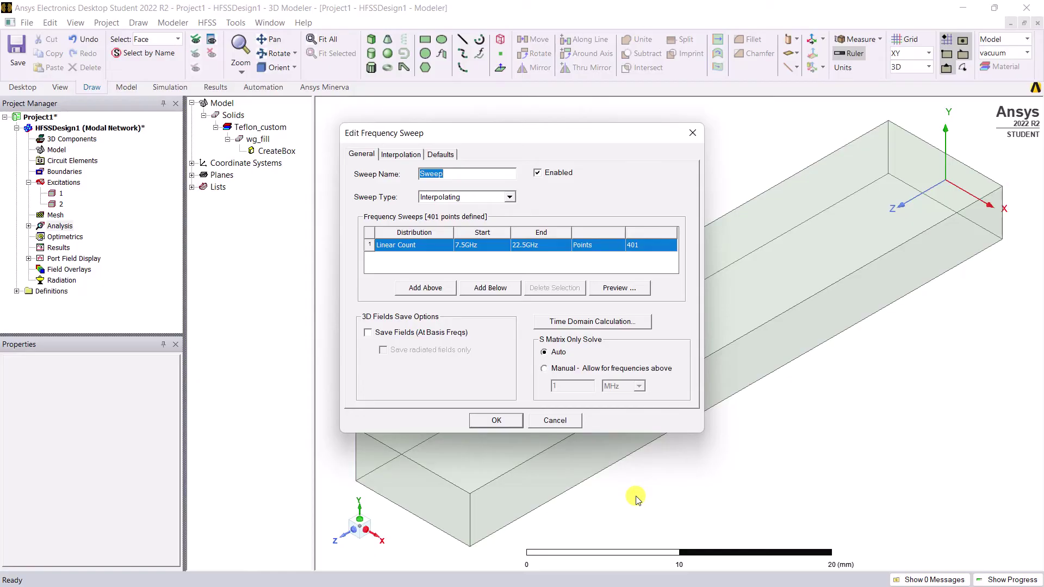
Keep the sweep Interpolating, set its end to 35 GHz, and save fields at basis frequencies.
left_click(509, 198)
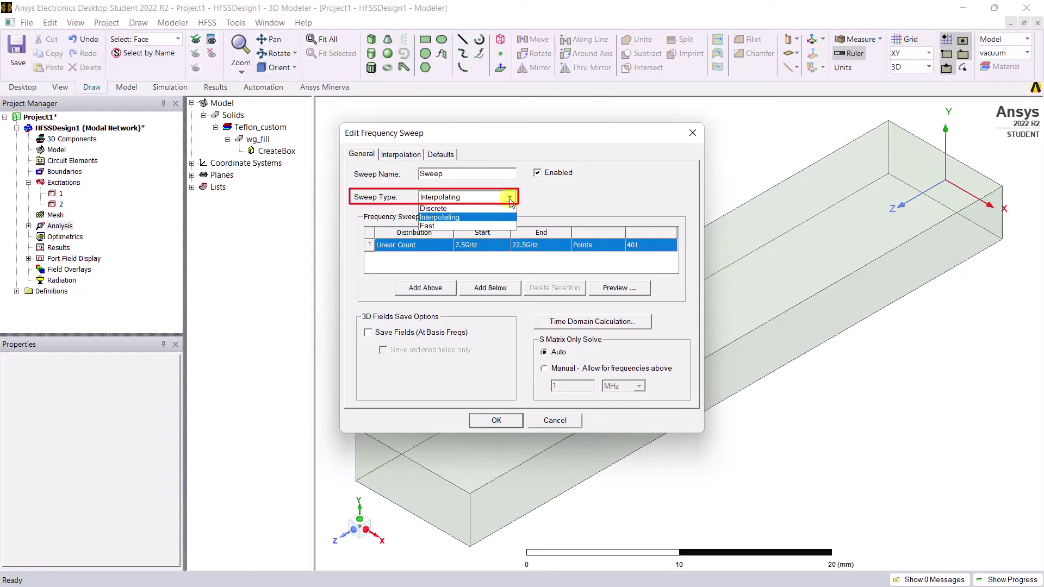
left_click(510, 197)
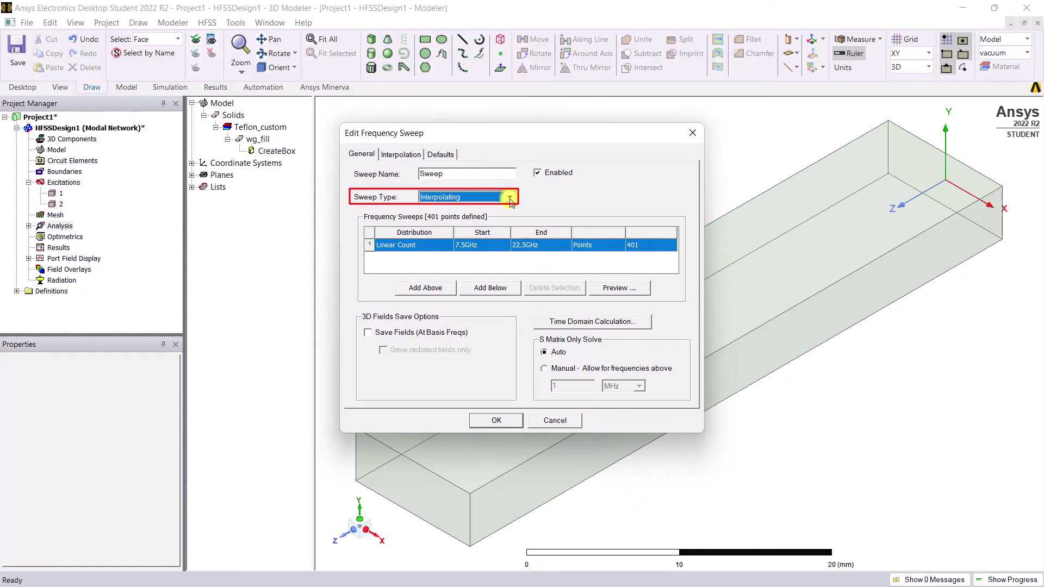
left_click(517, 244)
type("35GHz")
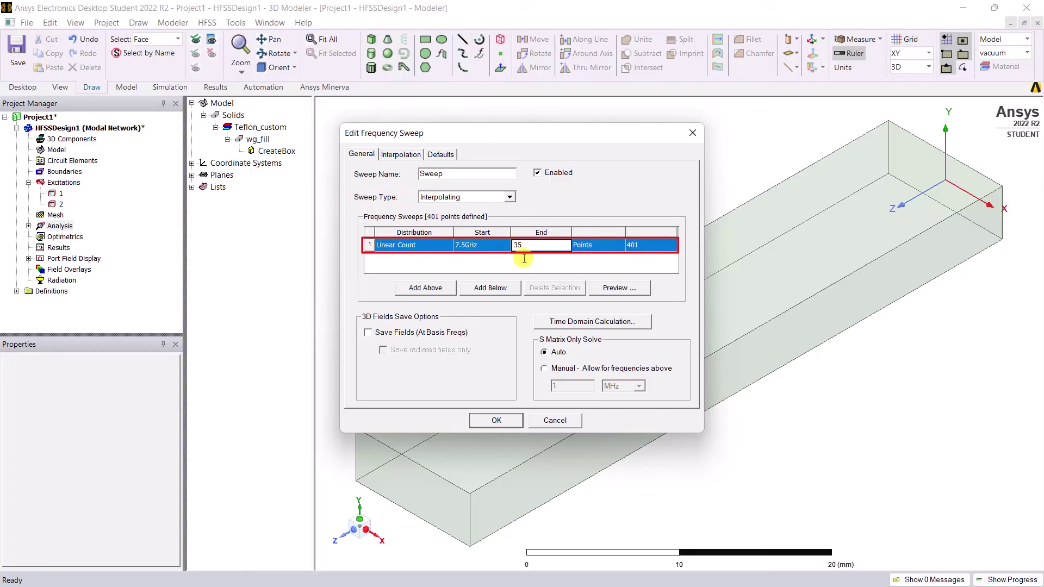
left_click(507, 263)
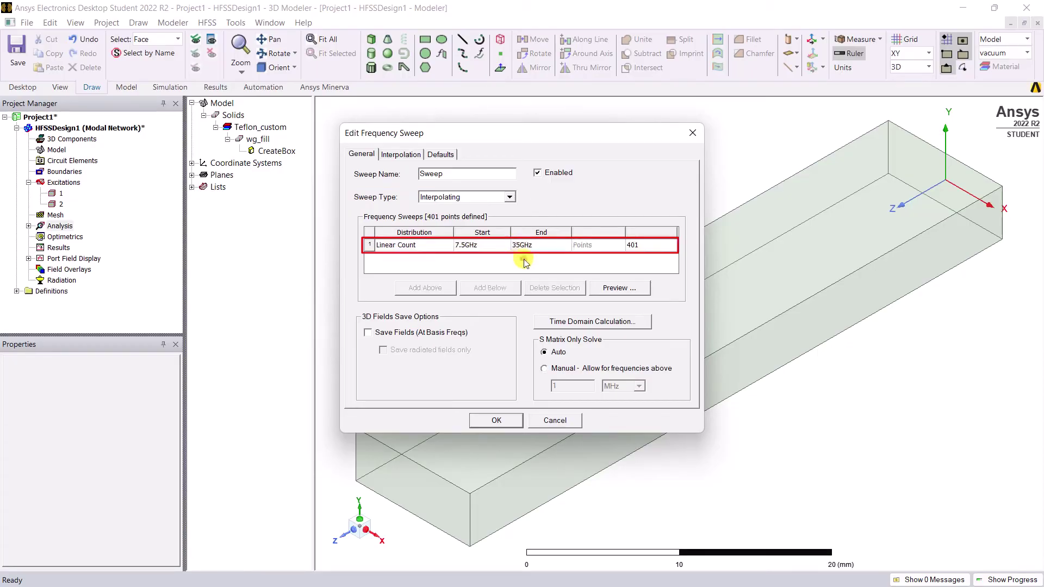
left_click(368, 333)
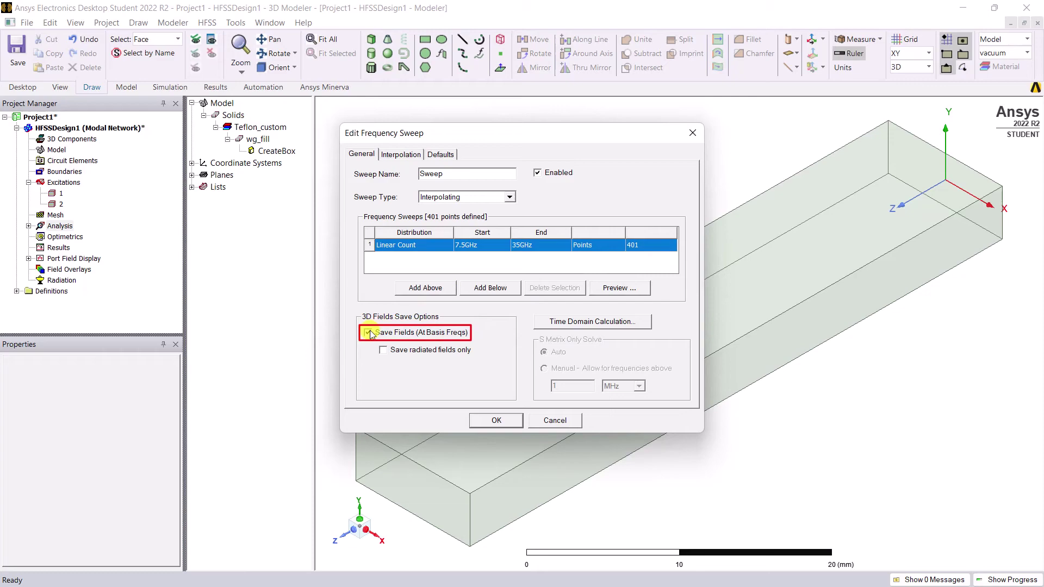
left_click(496, 421)
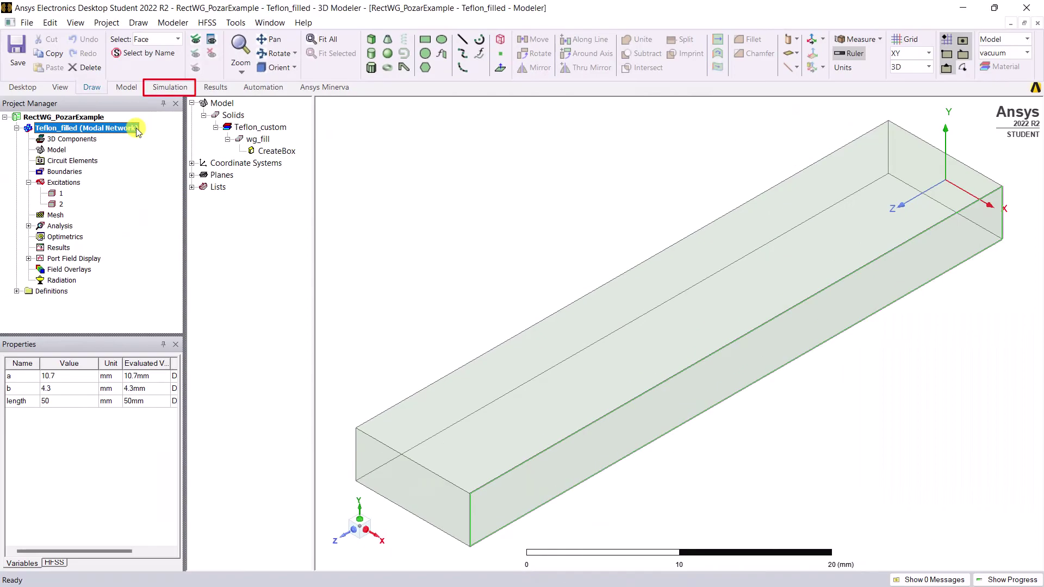
Run Validate on Teflon_filled, confirm all checks including Design Settings pass, and close the results.
left_click(169, 87)
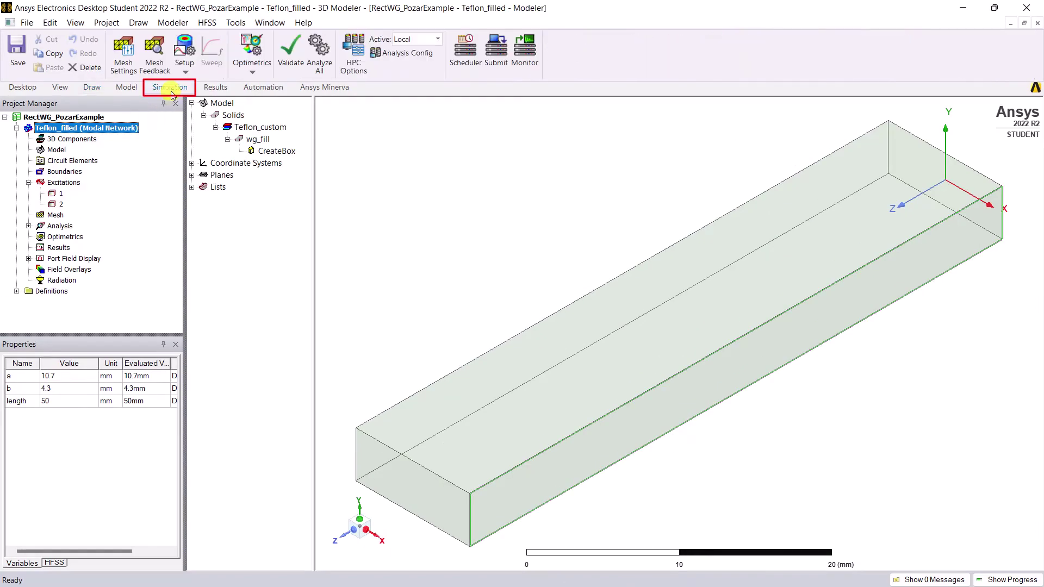
left_click(291, 63)
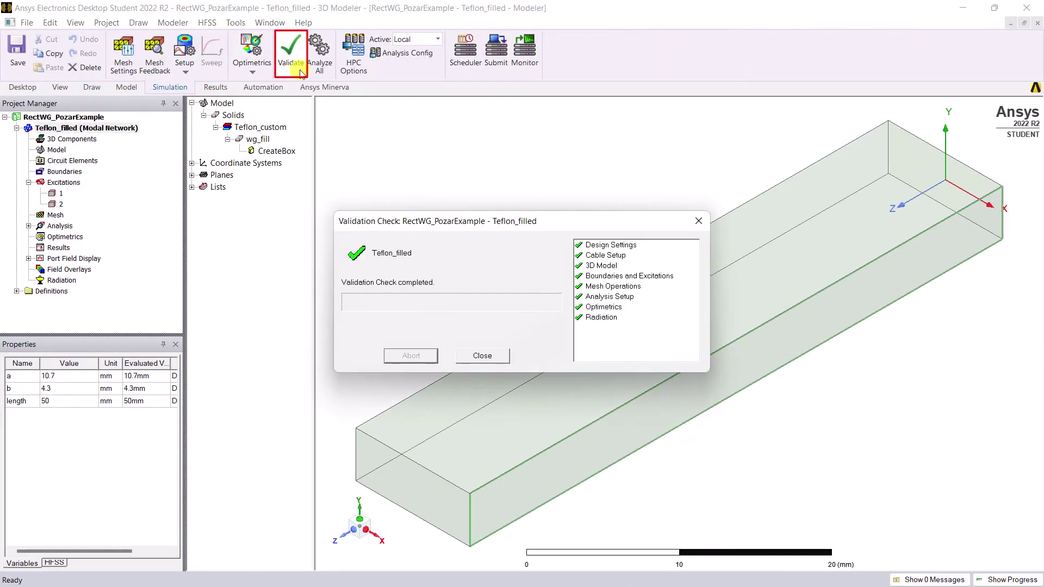
left_click(630, 245)
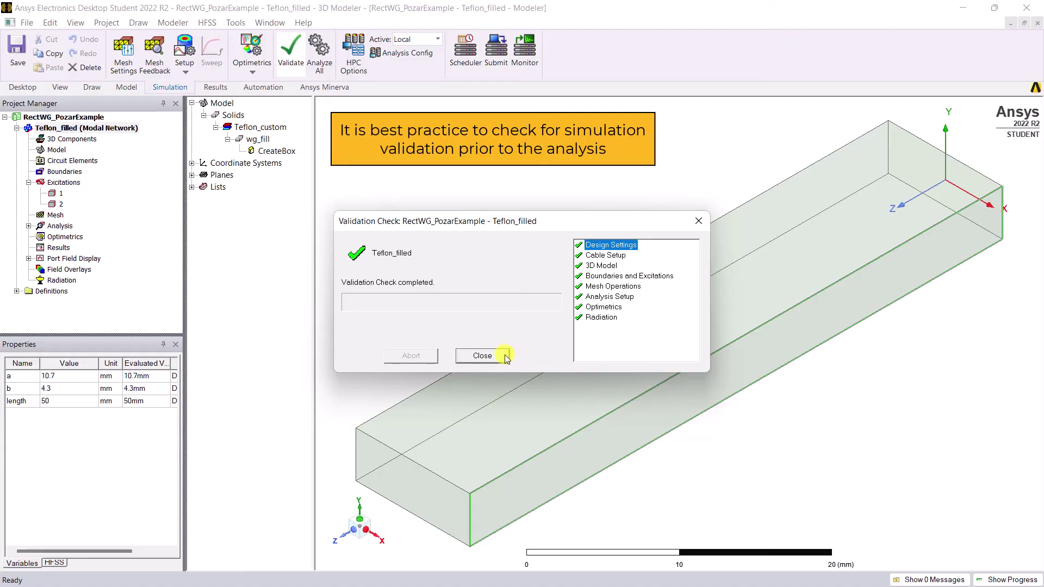
left_click(482, 355)
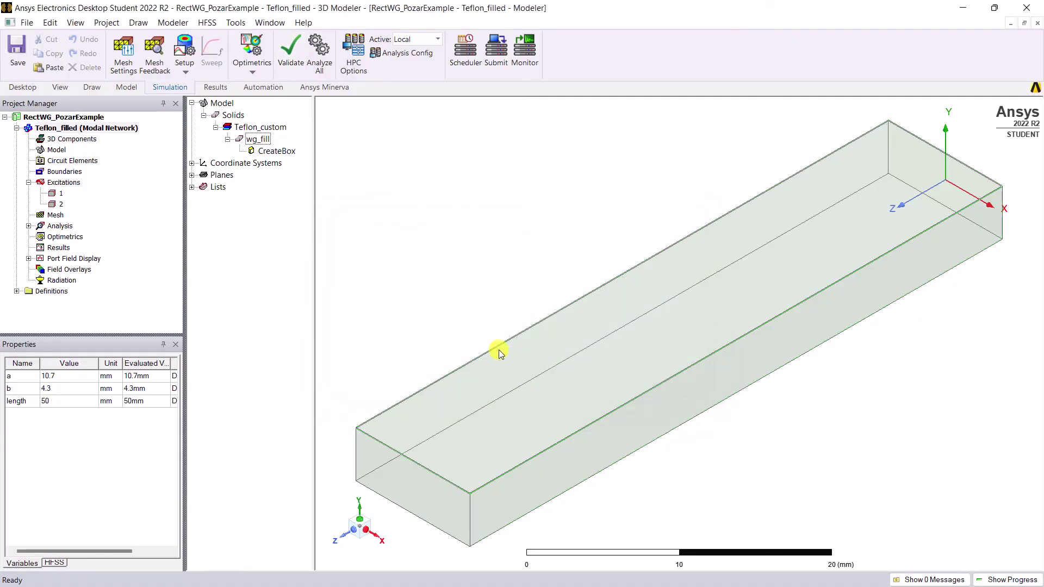